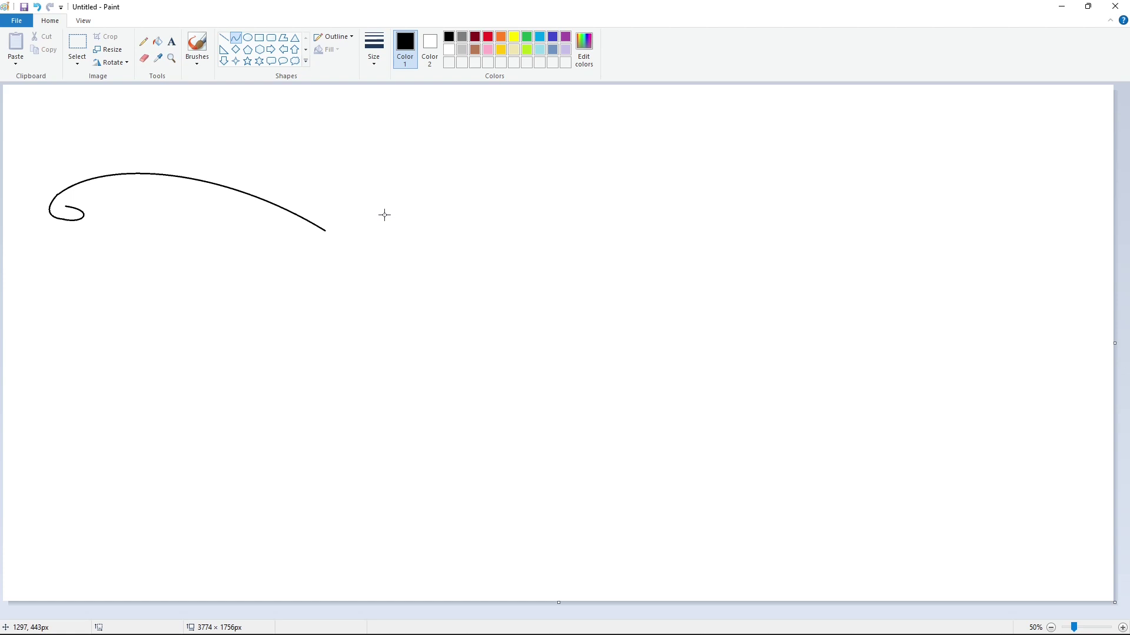
Continue the D's outer edge as a wide curve bulging around its right side to the lower right
{"action": "left_click_drag", "start_coordinate": [326, 231], "coordinate": [399, 436]}
{"action": "left_click_drag", "start_coordinate": [359, 290], "coordinate": [504, 388]}
{"action": "left_click_drag", "start_coordinate": [400, 438], "coordinate": [234, 462]}
{"action": "mouse_move", "coordinate": [349, 452]}
{"action": "left_mouse_down"}
{"action": "mouse_move", "coordinate": [412, 467]}
{"action": "mouse_move", "coordinate": [235, 462]}
{"action": "left_mouse_up"}
{"action": "key", "text": "Escape"}
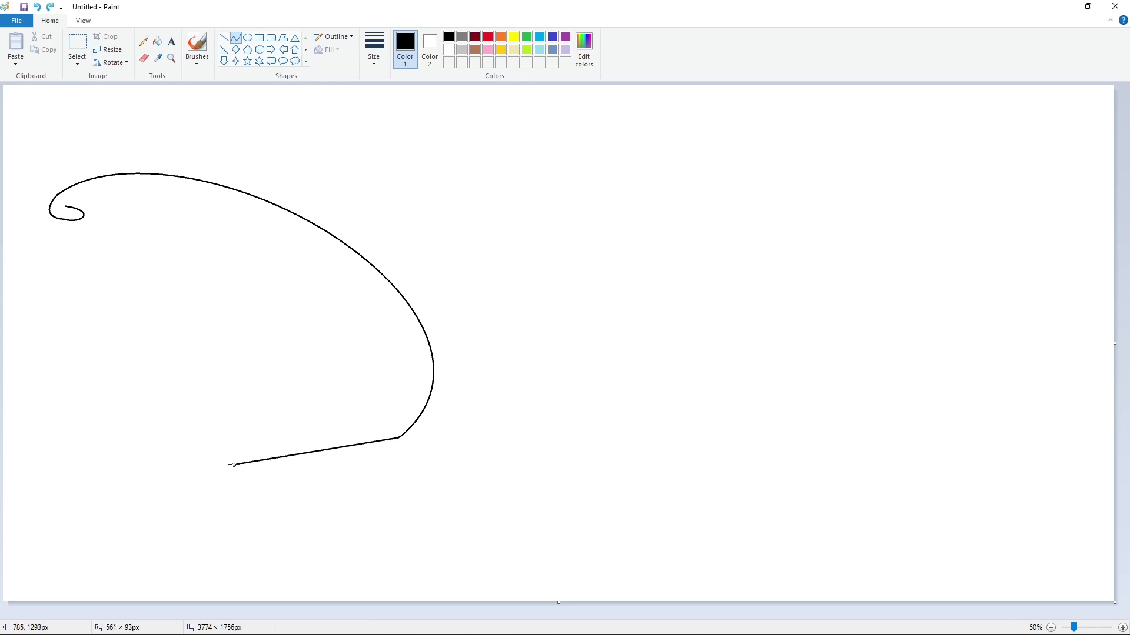
{"action": "left_click_drag", "start_coordinate": [318, 463], "coordinate": [370, 461]}
{"action": "left_click", "coordinate": [370, 461]}
{"action": "left_click", "coordinate": [470, 458]}
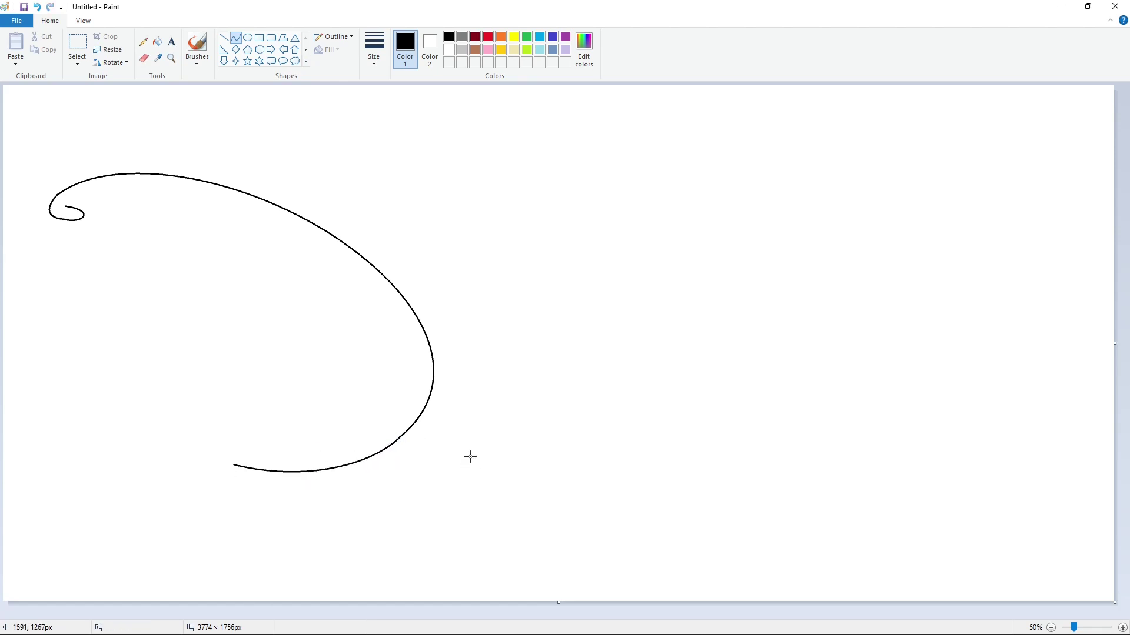
{"action": "key", "text": "ctrl+z"}
Draw the bottom of the D's outer edge as a shallow curve sweeping left from the lower end of the right side
{"action": "mouse_move", "coordinate": [400, 438]}
{"action": "left_mouse_down"}
{"action": "mouse_move", "coordinate": [262, 472]}
{"action": "mouse_move", "coordinate": [231, 464]}
{"action": "left_mouse_up"}
{"action": "left_click_drag", "start_coordinate": [323, 457], "coordinate": [319, 482]}
{"action": "left_click", "coordinate": [318, 482]}
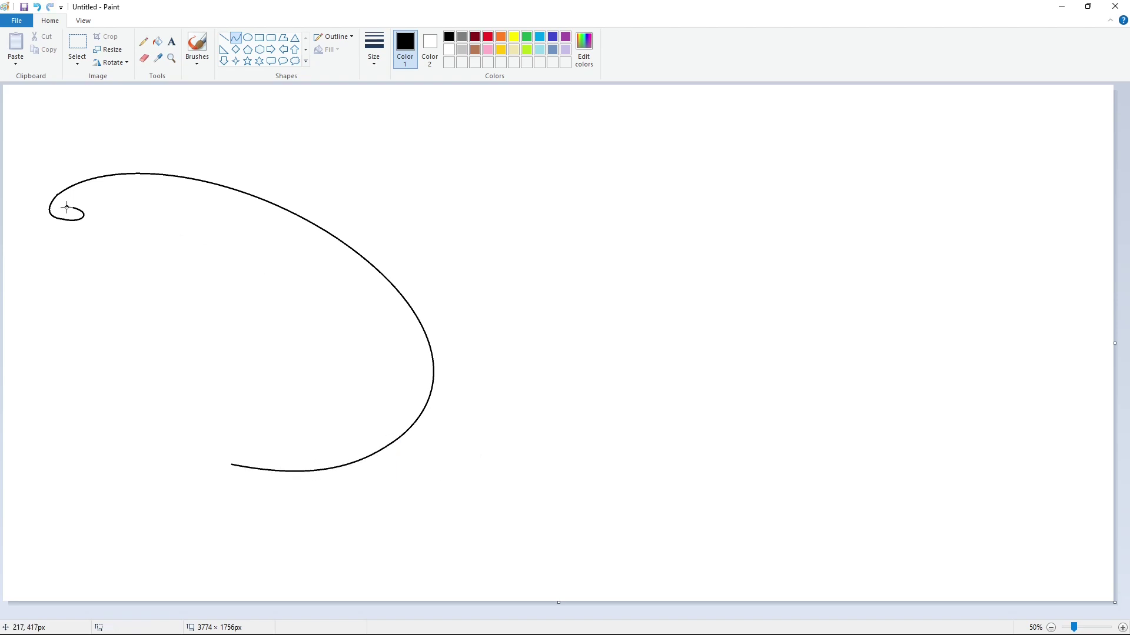
Draw the D's inner edge parallel to the outer one, from the curl at upper left around to the bottom
{"action": "left_click_drag", "start_coordinate": [66, 207], "coordinate": [330, 268]}
{"action": "mouse_move", "coordinate": [101, 201]}
{"action": "left_mouse_down"}
{"action": "mouse_move", "coordinate": [232, 192]}
{"action": "mouse_move", "coordinate": [247, 203]}
{"action": "left_mouse_up"}
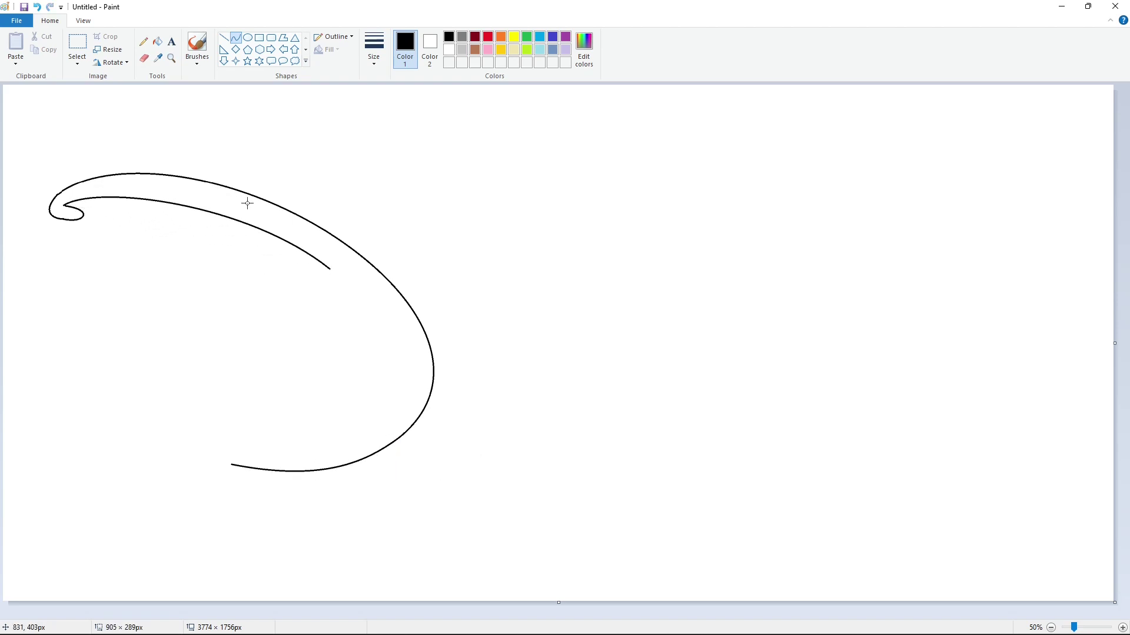
{"action": "left_click", "coordinate": [247, 204]}
{"action": "left_click_drag", "start_coordinate": [330, 269], "coordinate": [343, 432]}
{"action": "mouse_move", "coordinate": [337, 353]}
{"action": "left_mouse_down"}
{"action": "mouse_move", "coordinate": [386, 323]}
{"action": "mouse_move", "coordinate": [421, 398]}
{"action": "mouse_move", "coordinate": [408, 414]}
{"action": "left_mouse_up"}
{"action": "mouse_move", "coordinate": [343, 434]}
{"action": "left_mouse_down"}
{"action": "mouse_move", "coordinate": [232, 441]}
{"action": "mouse_move", "coordinate": [285, 446]}
{"action": "left_mouse_up"}
{"action": "left_click", "coordinate": [284, 447]}
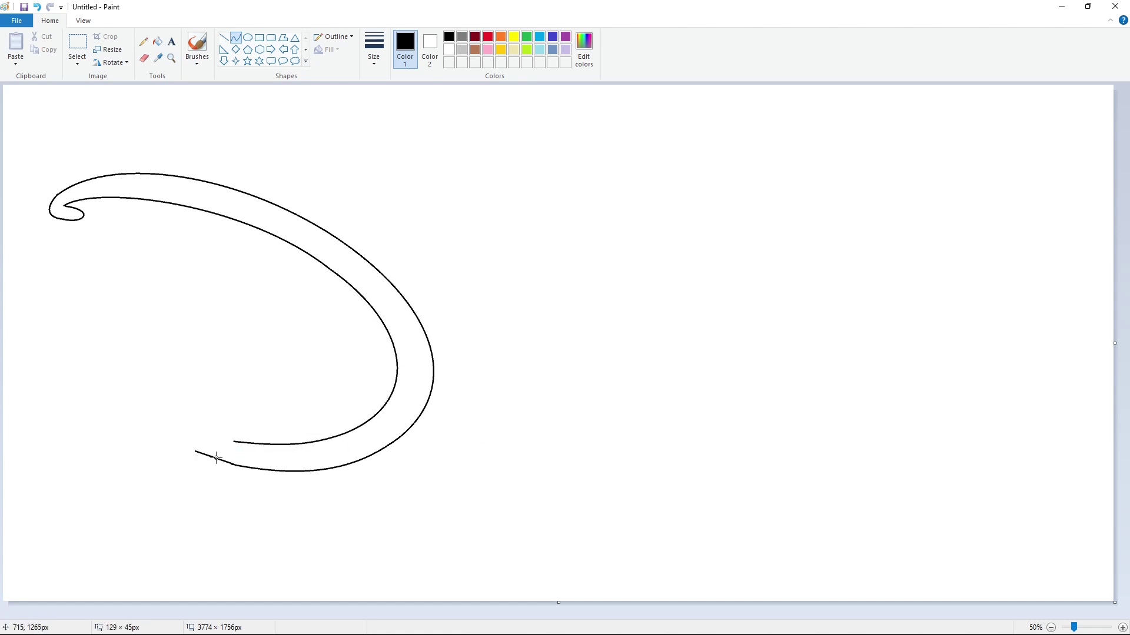
Draw the rounded foot of the D's stem and the outer curve of the loop to its left
{"action": "mouse_move", "coordinate": [216, 458]}
{"action": "left_mouse_down"}
{"action": "mouse_move", "coordinate": [194, 492]}
{"action": "mouse_move", "coordinate": [217, 486]}
{"action": "mouse_move", "coordinate": [200, 322]}
{"action": "left_mouse_up"}
{"action": "mouse_move", "coordinate": [200, 386]}
{"action": "left_mouse_down"}
{"action": "mouse_move", "coordinate": [73, 383]}
{"action": "mouse_move", "coordinate": [83, 346]}
{"action": "mouse_move", "coordinate": [100, 365]}
{"action": "left_mouse_up"}
{"action": "left_click_drag", "start_coordinate": [201, 435], "coordinate": [200, 338]}
{"action": "left_click_drag", "start_coordinate": [199, 385], "coordinate": [197, 394]}
{"action": "left_click", "coordinate": [197, 393]}
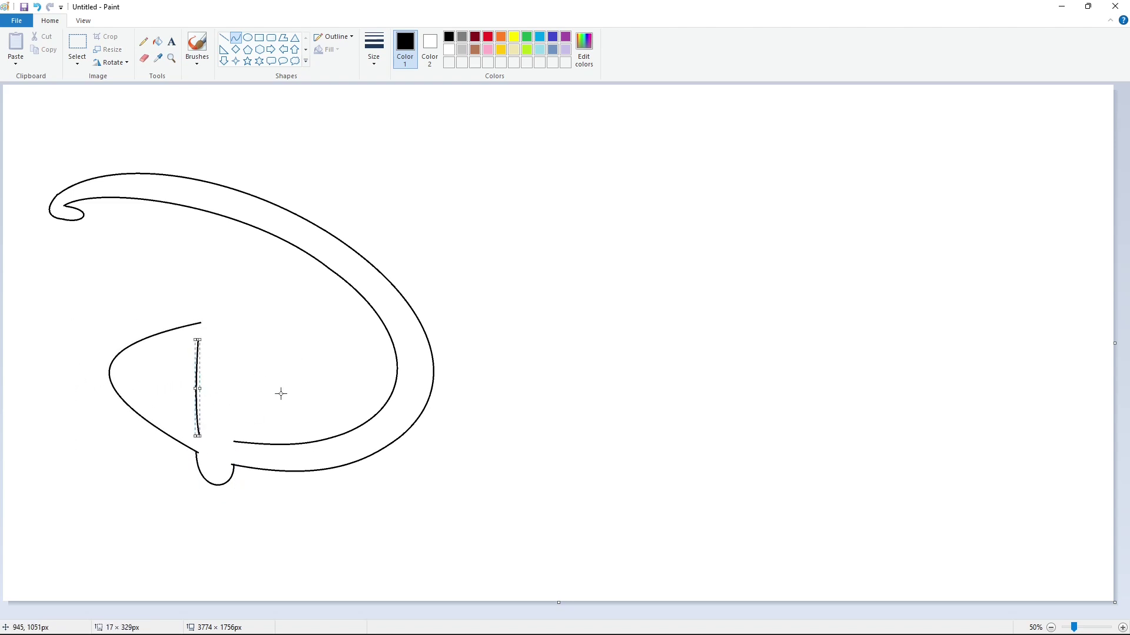
{"action": "key", "text": "ctrl+z"}
Draw the stem's left edge inside the loop and the loop's inner curve parallel to its outer one
{"action": "mouse_move", "coordinate": [199, 351]}
{"action": "left_mouse_down"}
{"action": "mouse_move", "coordinate": [194, 414]}
{"action": "mouse_move", "coordinate": [201, 353]}
{"action": "left_mouse_up"}
{"action": "left_click", "coordinate": [196, 380]}
{"action": "mouse_move", "coordinate": [193, 405]}
{"action": "left_mouse_down"}
{"action": "mouse_move", "coordinate": [176, 409]}
{"action": "mouse_move", "coordinate": [96, 352]}
{"action": "left_mouse_up"}
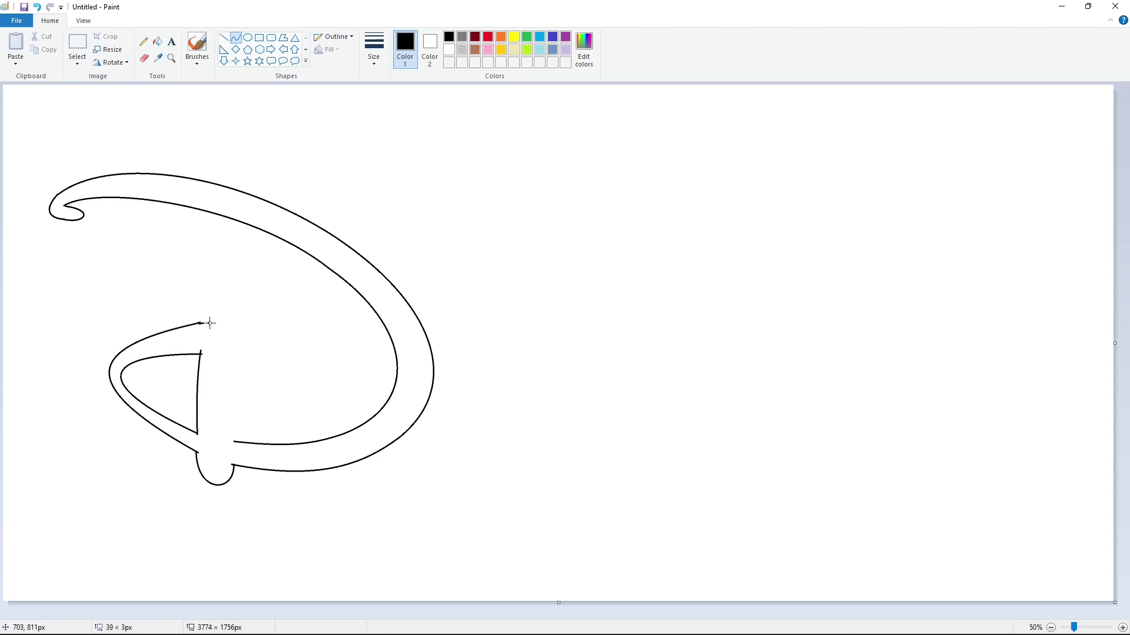
Draw the stem's tall rounded top and the hooked stroke that curls inward on the stem's right
{"action": "mouse_move", "coordinate": [210, 323]}
{"action": "left_mouse_down"}
{"action": "mouse_move", "coordinate": [215, 257]}
{"action": "mouse_move", "coordinate": [204, 249]}
{"action": "mouse_move", "coordinate": [230, 324]}
{"action": "left_mouse_up"}
{"action": "left_click_drag", "start_coordinate": [220, 263], "coordinate": [227, 262]}
{"action": "mouse_move", "coordinate": [229, 294]}
{"action": "left_mouse_down"}
{"action": "mouse_move", "coordinate": [307, 390]}
{"action": "mouse_move", "coordinate": [353, 335]}
{"action": "mouse_move", "coordinate": [371, 388]}
{"action": "mouse_move", "coordinate": [332, 395]}
{"action": "mouse_move", "coordinate": [228, 353]}
{"action": "mouse_move", "coordinate": [328, 371]}
{"action": "mouse_move", "coordinate": [375, 353]}
{"action": "left_mouse_up"}
{"action": "left_click", "coordinate": [319, 300]}
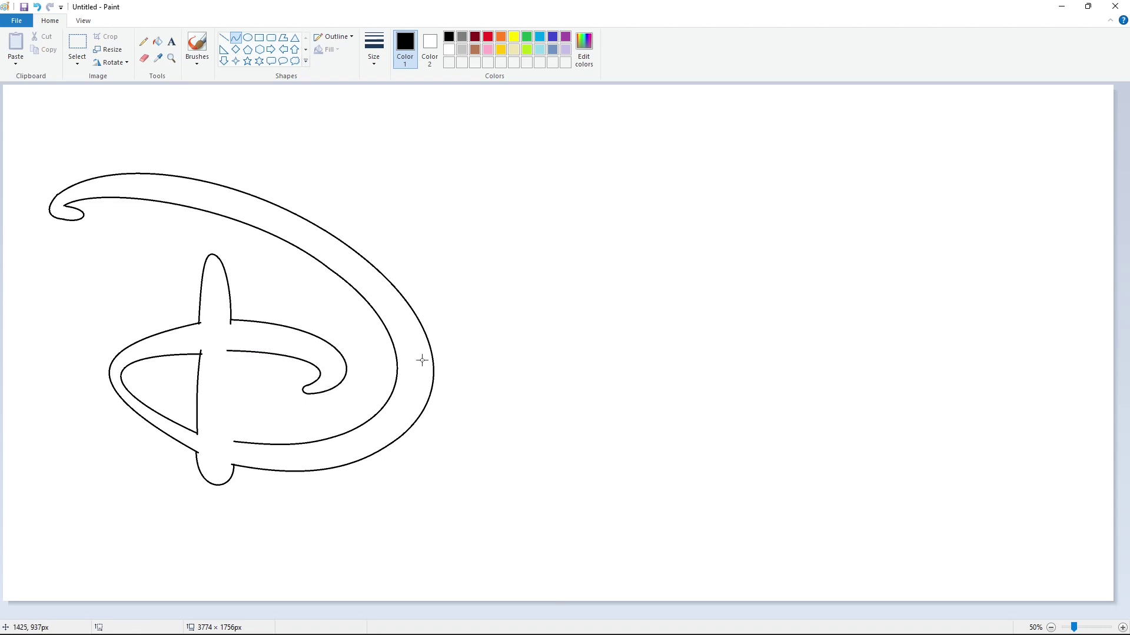
Draw the stem's right edge below the hooked stroke and fill the D's outline with black
{"action": "mouse_move", "coordinate": [229, 350]}
{"action": "left_mouse_down"}
{"action": "mouse_move", "coordinate": [227, 441]}
{"action": "mouse_move", "coordinate": [227, 361]}
{"action": "mouse_move", "coordinate": [232, 400]}
{"action": "left_mouse_up"}
{"action": "left_click", "coordinate": [157, 43]}
{"action": "left_click", "coordinate": [147, 186]}
Touch up the outer and inner edges of the filled D with straight white lines
{"action": "left_click", "coordinate": [1123, 627]}
{"action": "left_click", "coordinate": [224, 37]}
{"action": "left_click", "coordinate": [449, 49]}
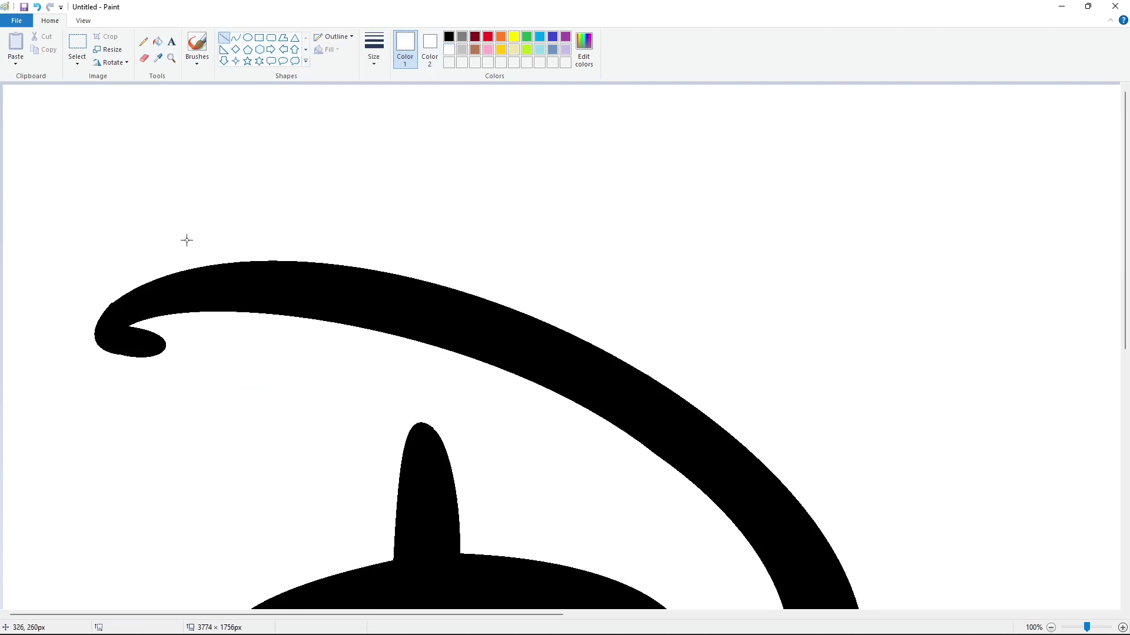
{"action": "left_click", "coordinate": [713, 462]}
{"action": "left_click", "coordinate": [1051, 628]}
Draw the i's stem in black curves beside the D, with a narrow rounded top and a rounded foot
{"action": "left_click", "coordinate": [236, 37]}
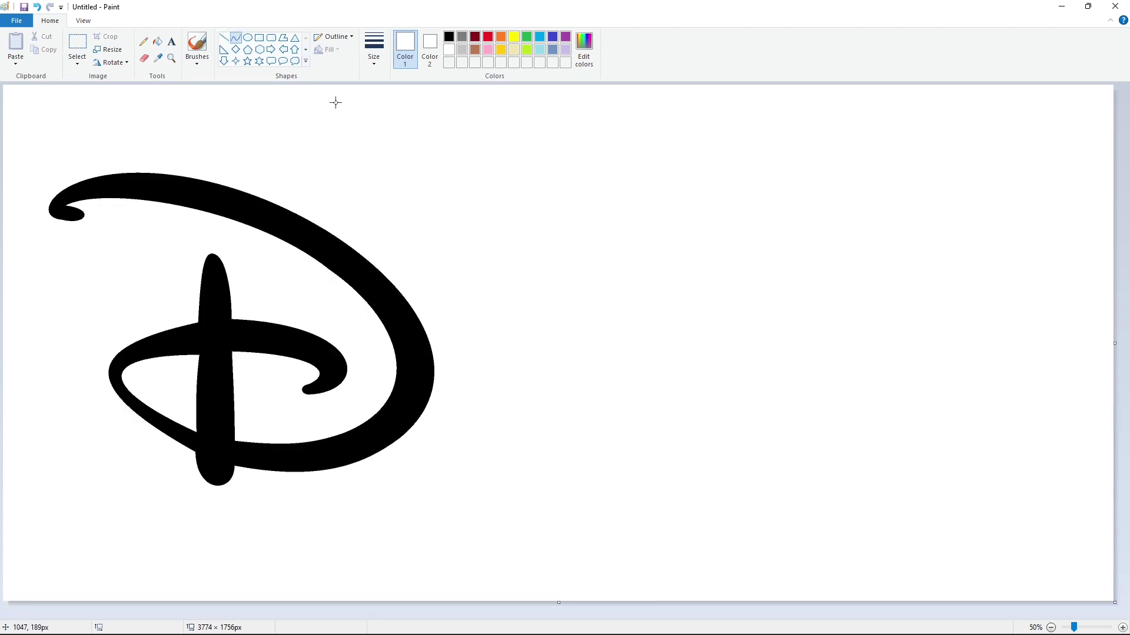
{"action": "left_click", "coordinate": [448, 37]}
{"action": "left_click_drag", "start_coordinate": [453, 445], "coordinate": [464, 323]}
{"action": "mouse_move", "coordinate": [457, 396]}
{"action": "left_mouse_down"}
{"action": "mouse_move", "coordinate": [453, 324]}
{"action": "mouse_move", "coordinate": [464, 323]}
{"action": "left_mouse_up"}
{"action": "mouse_move", "coordinate": [482, 381]}
{"action": "left_mouse_down"}
{"action": "mouse_move", "coordinate": [485, 441]}
{"action": "mouse_move", "coordinate": [482, 335]}
{"action": "left_mouse_up"}
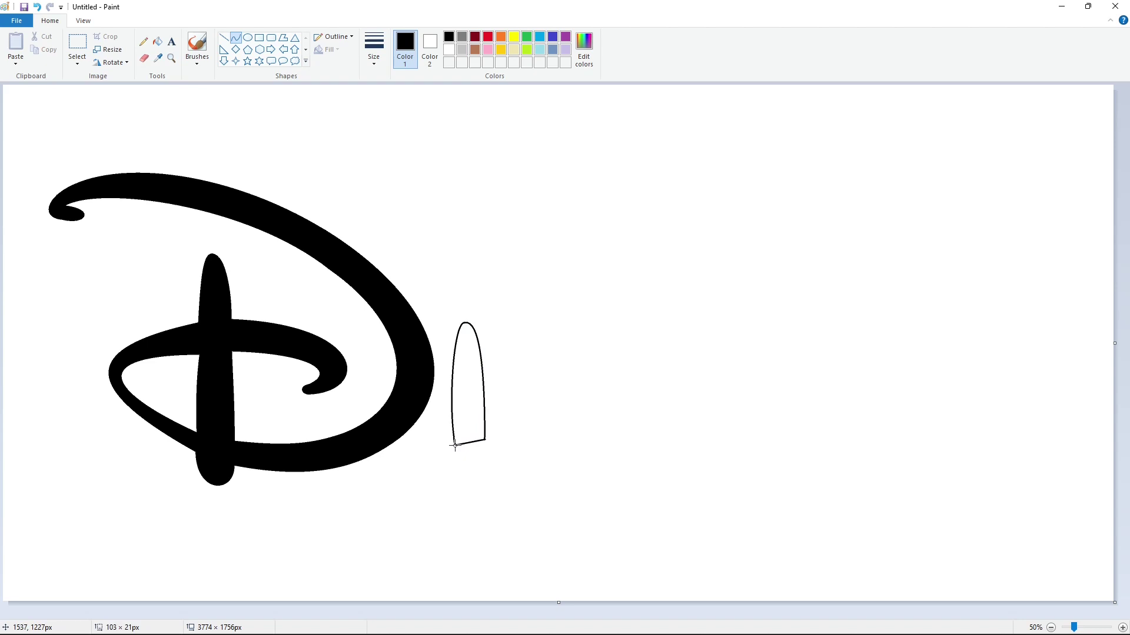
{"action": "left_click_drag", "start_coordinate": [465, 464], "coordinate": [466, 460]}
Outline the i's large looped dot above its stem, with a small rounded tail and a diagonal inner stroke
{"action": "mouse_move", "coordinate": [523, 213]}
{"action": "left_mouse_down"}
{"action": "mouse_move", "coordinate": [450, 297]}
{"action": "mouse_move", "coordinate": [550, 232]}
{"action": "mouse_move", "coordinate": [550, 297]}
{"action": "left_mouse_up"}
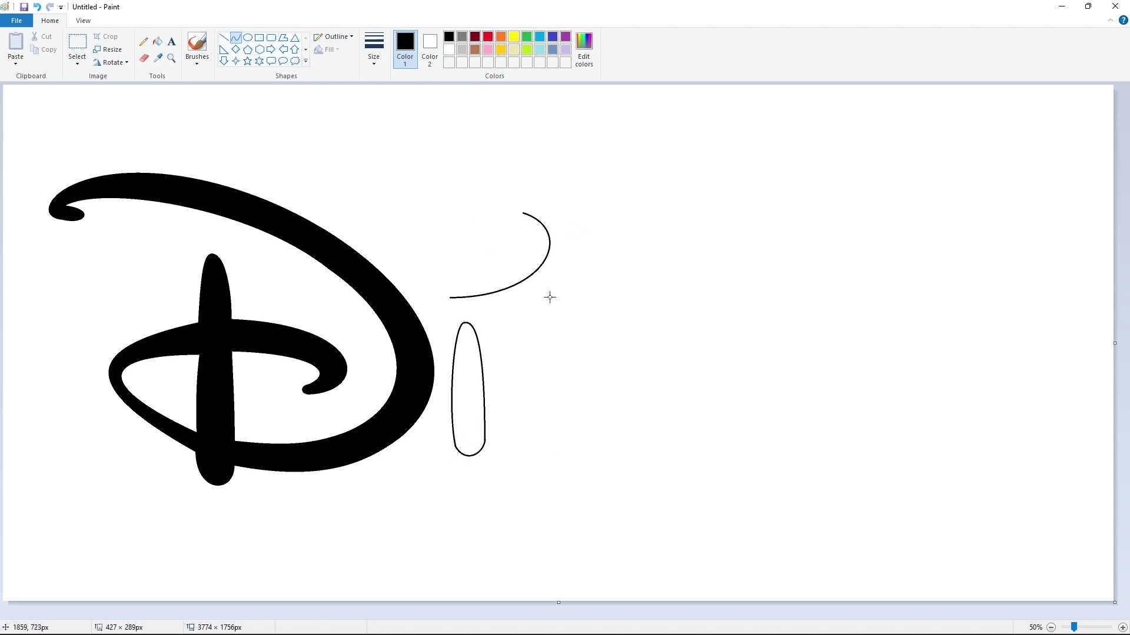
{"action": "key", "text": "ctrl+z"}
{"action": "mouse_move", "coordinate": [523, 212]}
{"action": "left_mouse_down"}
{"action": "mouse_move", "coordinate": [451, 298]}
{"action": "mouse_move", "coordinate": [580, 232]}
{"action": "mouse_move", "coordinate": [524, 310]}
{"action": "mouse_move", "coordinate": [441, 247]}
{"action": "mouse_move", "coordinate": [431, 287]}
{"action": "left_mouse_up"}
{"action": "mouse_move", "coordinate": [473, 247]}
{"action": "left_mouse_down"}
{"action": "mouse_move", "coordinate": [472, 222]}
{"action": "mouse_move", "coordinate": [394, 243]}
{"action": "left_mouse_up"}
{"action": "key", "text": "ctrl+z"}
{"action": "left_click_drag", "start_coordinate": [457, 224], "coordinate": [440, 226]}
{"action": "mouse_move", "coordinate": [481, 219]}
{"action": "left_mouse_down"}
{"action": "mouse_move", "coordinate": [466, 192]}
{"action": "mouse_move", "coordinate": [434, 284]}
{"action": "mouse_move", "coordinate": [418, 248]}
{"action": "mouse_move", "coordinate": [421, 263]}
{"action": "mouse_move", "coordinate": [483, 222]}
{"action": "left_mouse_up"}
{"action": "left_click", "coordinate": [439, 226]}
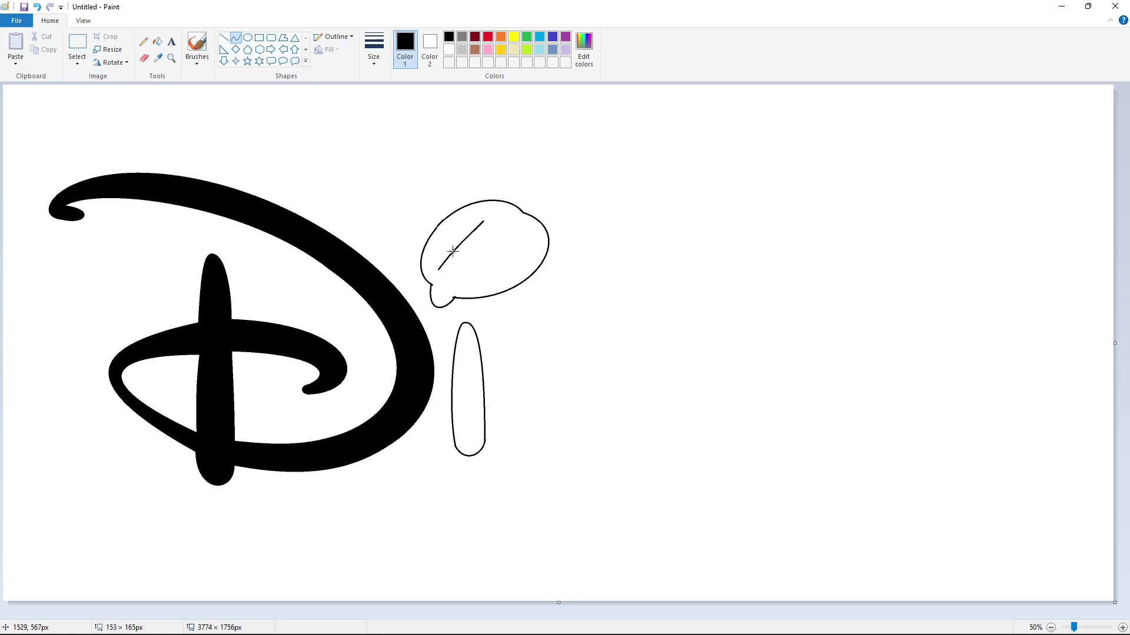
{"action": "mouse_move", "coordinate": [439, 270]}
{"action": "left_mouse_down"}
{"action": "mouse_move", "coordinate": [484, 222]}
{"action": "mouse_move", "coordinate": [440, 237]}
{"action": "mouse_move", "coordinate": [462, 233]}
{"action": "mouse_move", "coordinate": [439, 232]}
{"action": "mouse_move", "coordinate": [466, 273]}
{"action": "mouse_move", "coordinate": [523, 229]}
{"action": "mouse_move", "coordinate": [508, 226]}
{"action": "mouse_move", "coordinate": [548, 258]}
{"action": "mouse_move", "coordinate": [522, 281]}
{"action": "left_mouse_up"}
{"action": "key", "text": "ctrl+z"}
Fill the i's looped dot and its stem with black
{"action": "left_click", "coordinate": [157, 41]}
{"action": "left_click", "coordinate": [471, 213]}
{"action": "left_click", "coordinate": [468, 371]}
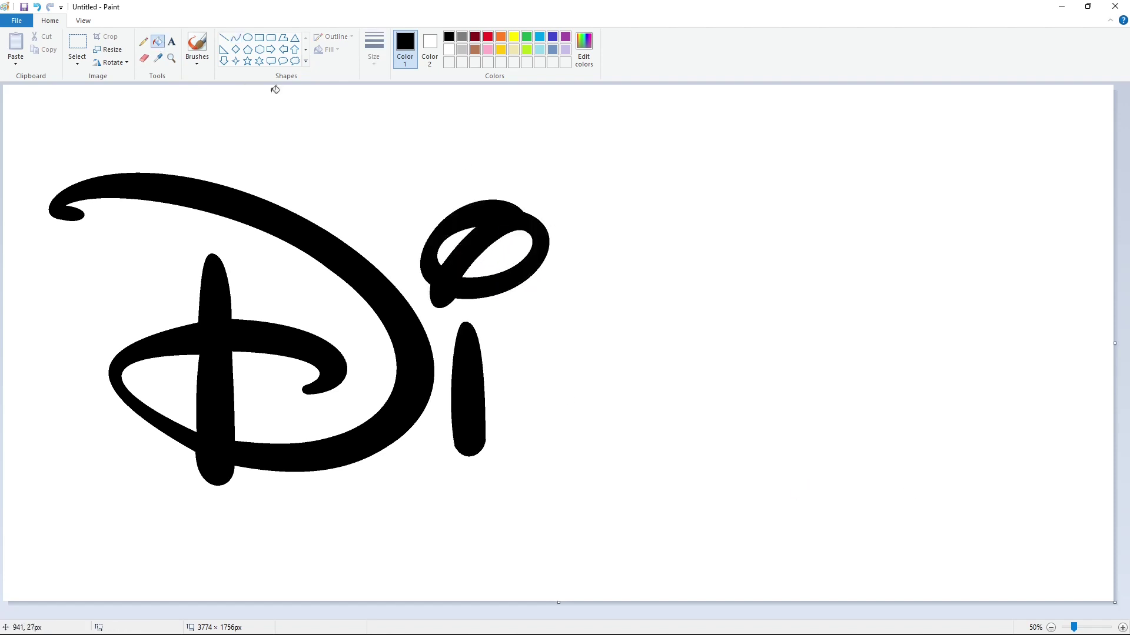
Draw the S's arched top edge, rounded upper right end and the underside of its top stroke
{"action": "left_click", "coordinate": [235, 37]}
{"action": "mouse_move", "coordinate": [624, 330]}
{"action": "left_mouse_down"}
{"action": "mouse_move", "coordinate": [499, 354]}
{"action": "mouse_move", "coordinate": [570, 323]}
{"action": "mouse_move", "coordinate": [508, 329]}
{"action": "left_mouse_up"}
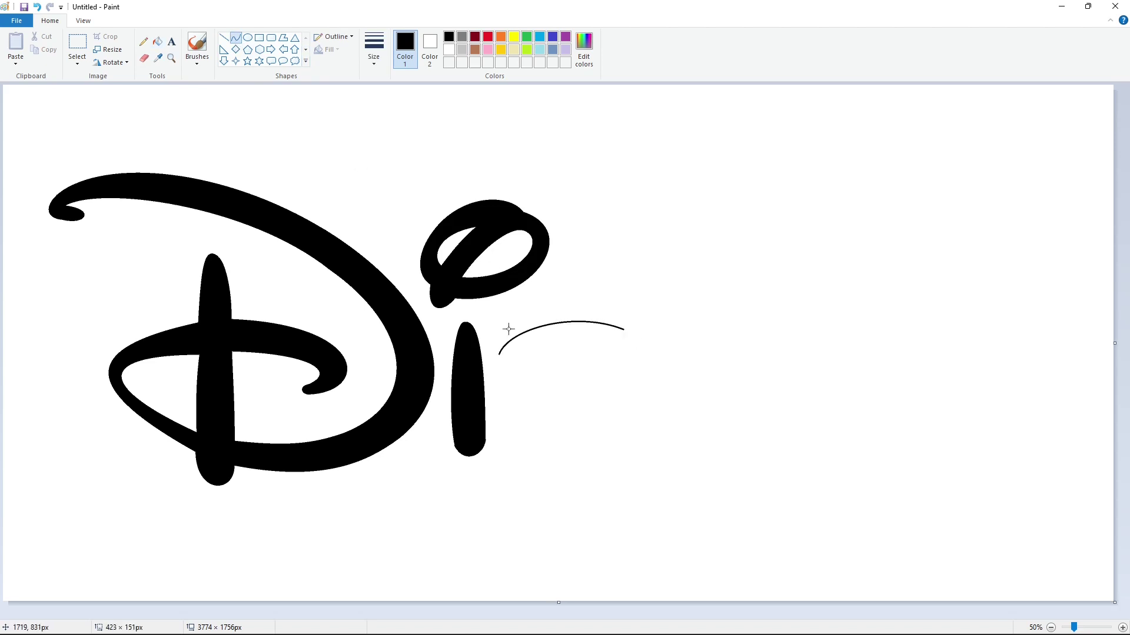
{"action": "left_click", "coordinate": [661, 320]}
{"action": "left_click_drag", "start_coordinate": [595, 341], "coordinate": [630, 345]}
{"action": "left_click", "coordinate": [627, 353]}
Draw the upper edge of the S's middle stroke, curving from the inner left bend down to the right
{"action": "left_click_drag", "start_coordinate": [523, 362], "coordinate": [611, 381]}
{"action": "left_click", "coordinate": [551, 369]}
{"action": "key", "text": "ctrl+z"}
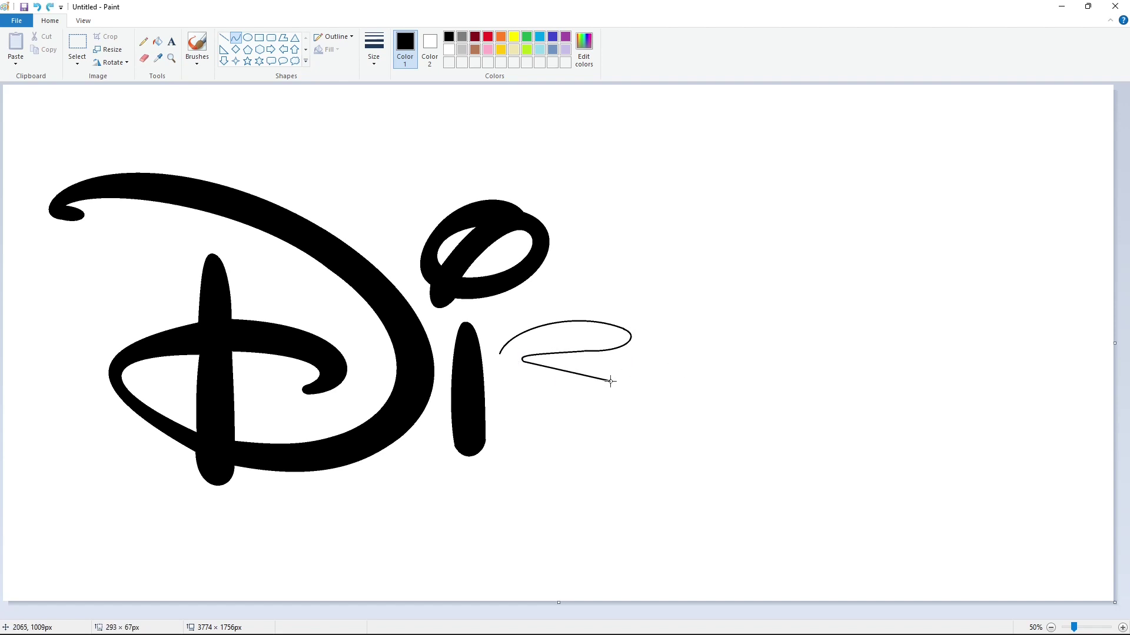
{"action": "left_click", "coordinate": [527, 366]}
{"action": "left_click", "coordinate": [576, 365]}
{"action": "left_click", "coordinate": [648, 371]}
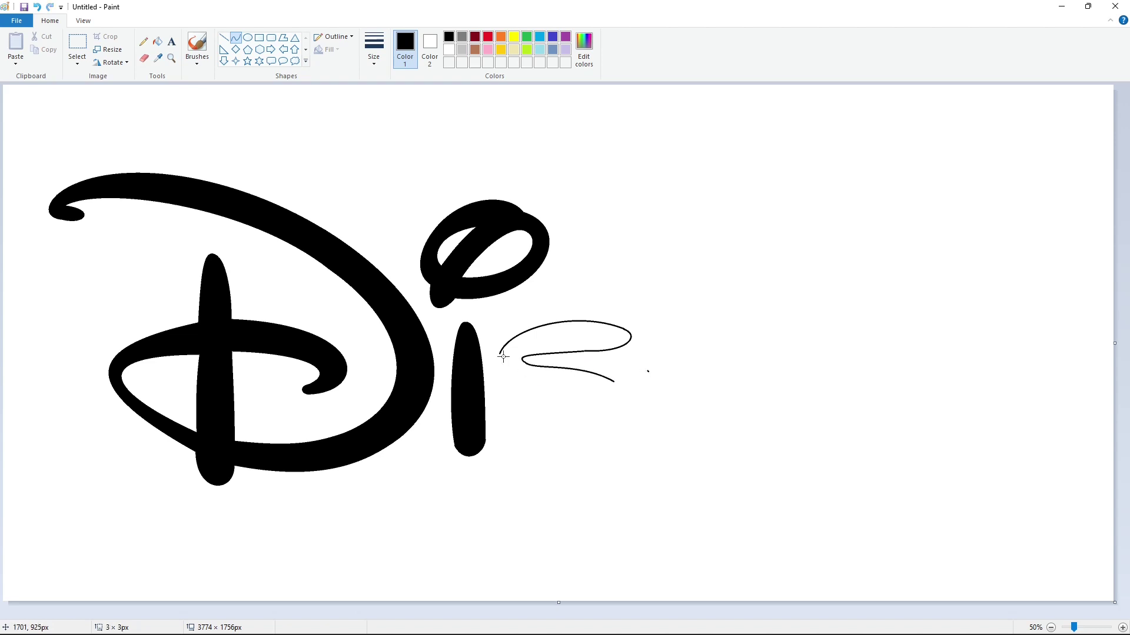
{"action": "left_click", "coordinate": [503, 356]}
{"action": "key", "text": "ctrl+z"}
Draw the S's outer left bend, the lower edge of its middle stroke and its rounded lower bowl
{"action": "mouse_move", "coordinate": [513, 374]}
{"action": "left_mouse_down"}
{"action": "mouse_move", "coordinate": [506, 355]}
{"action": "mouse_move", "coordinate": [502, 383]}
{"action": "mouse_move", "coordinate": [608, 402]}
{"action": "mouse_move", "coordinate": [593, 450]}
{"action": "mouse_move", "coordinate": [636, 404]}
{"action": "left_mouse_up"}
{"action": "left_click", "coordinate": [635, 404]}
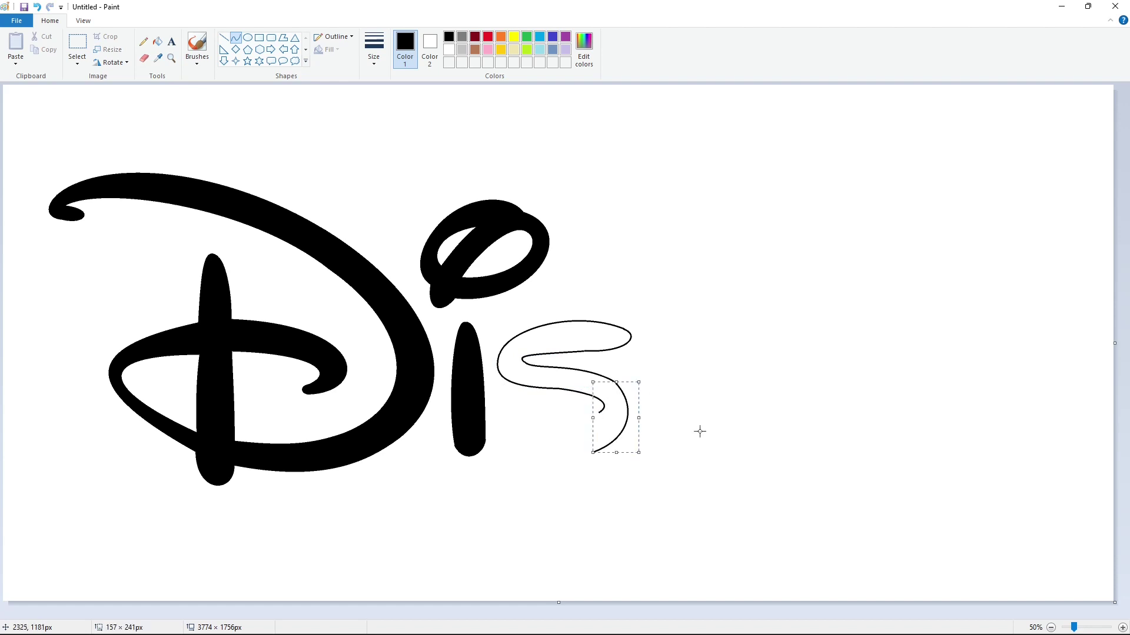
{"action": "left_click", "coordinate": [660, 423]}
{"action": "mouse_move", "coordinate": [596, 453]}
{"action": "left_mouse_down"}
{"action": "mouse_move", "coordinate": [505, 411]}
{"action": "mouse_move", "coordinate": [547, 459]}
{"action": "mouse_move", "coordinate": [504, 441]}
{"action": "mouse_move", "coordinate": [628, 421]}
{"action": "mouse_move", "coordinate": [518, 422]}
{"action": "mouse_move", "coordinate": [550, 438]}
{"action": "mouse_move", "coordinate": [580, 423]}
{"action": "left_mouse_up"}
{"action": "left_click", "coordinate": [729, 428]}
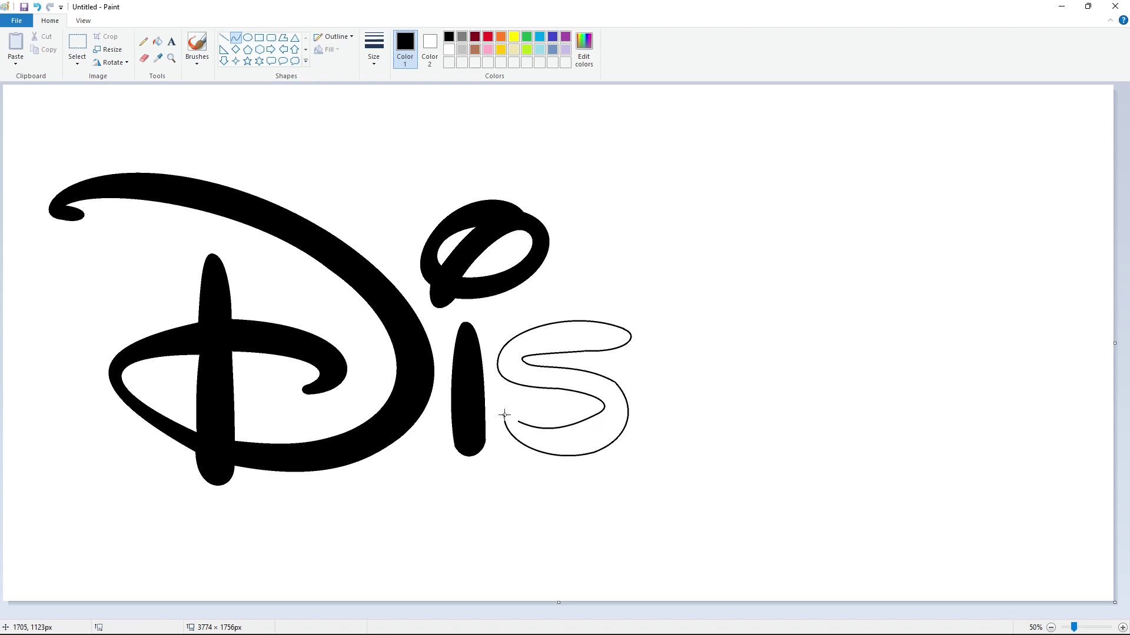
Close the S's lower end with an inward curling stroke and fill the letter with black
{"action": "mouse_move", "coordinate": [504, 414]}
{"action": "left_mouse_down"}
{"action": "mouse_move", "coordinate": [586, 403]}
{"action": "mouse_move", "coordinate": [536, 396]}
{"action": "mouse_move", "coordinate": [524, 382]}
{"action": "mouse_move", "coordinate": [600, 411]}
{"action": "left_mouse_up"}
{"action": "left_click_drag", "start_coordinate": [580, 417], "coordinate": [550, 415]}
{"action": "left_click", "coordinate": [691, 421]}
{"action": "left_click", "coordinate": [157, 41]}
{"action": "left_click", "coordinate": [582, 326]}
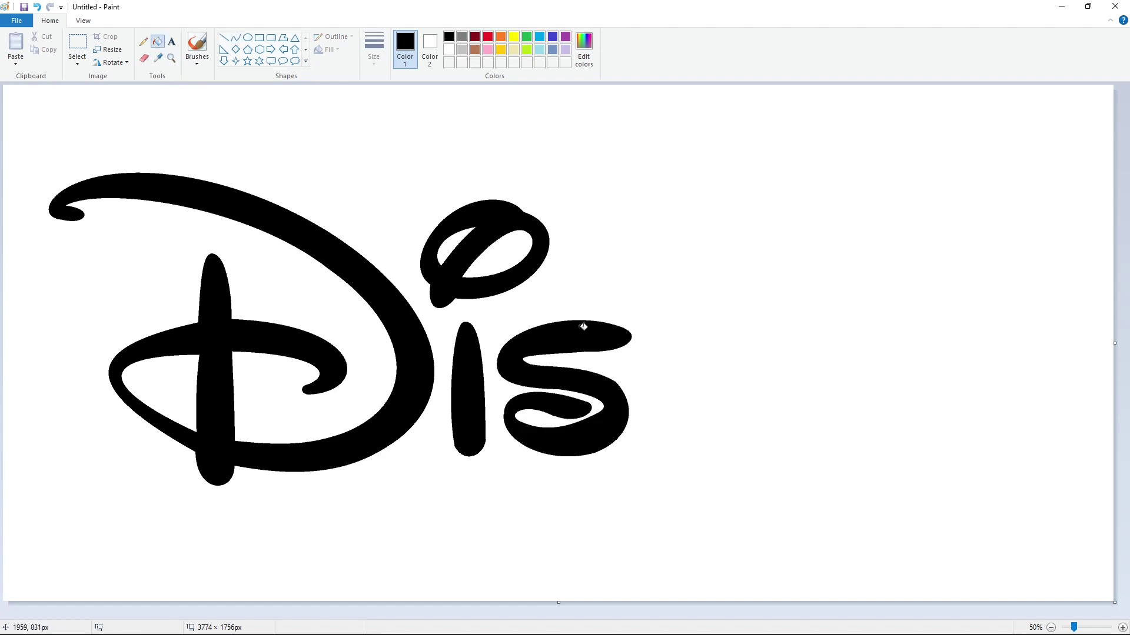
Draw the N's curved left edge, its rounded peak and the upper edge of its diagonal
{"action": "left_click", "coordinate": [235, 37]}
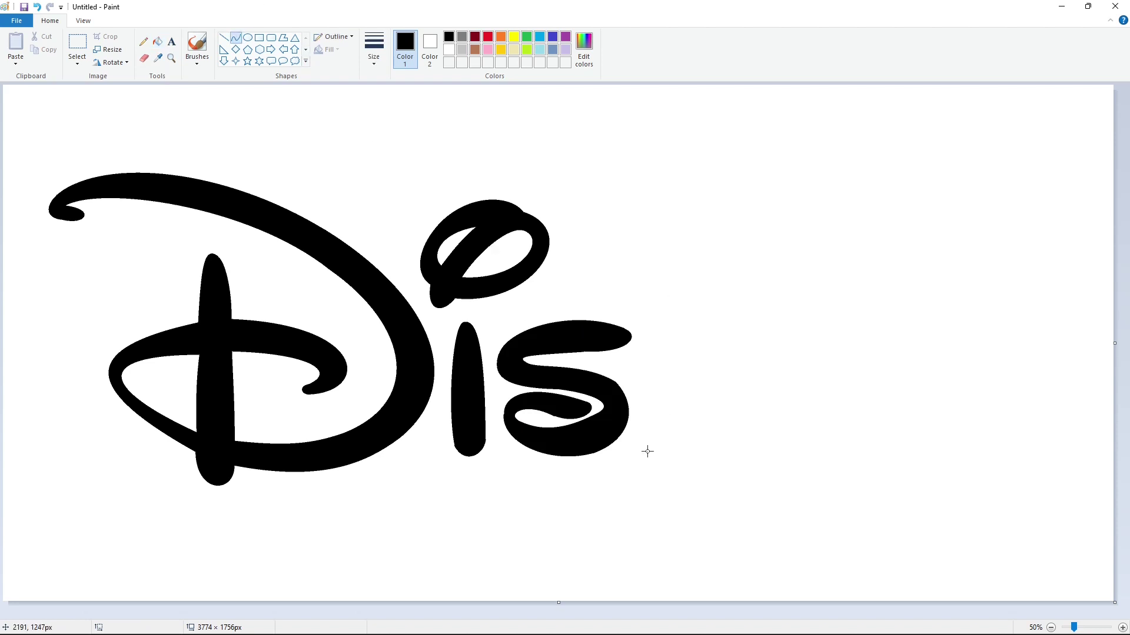
{"action": "left_click_drag", "start_coordinate": [654, 369], "coordinate": [656, 340]}
{"action": "left_click_drag", "start_coordinate": [649, 406], "coordinate": [636, 403]}
{"action": "left_click_drag", "start_coordinate": [647, 365], "coordinate": [717, 404]}
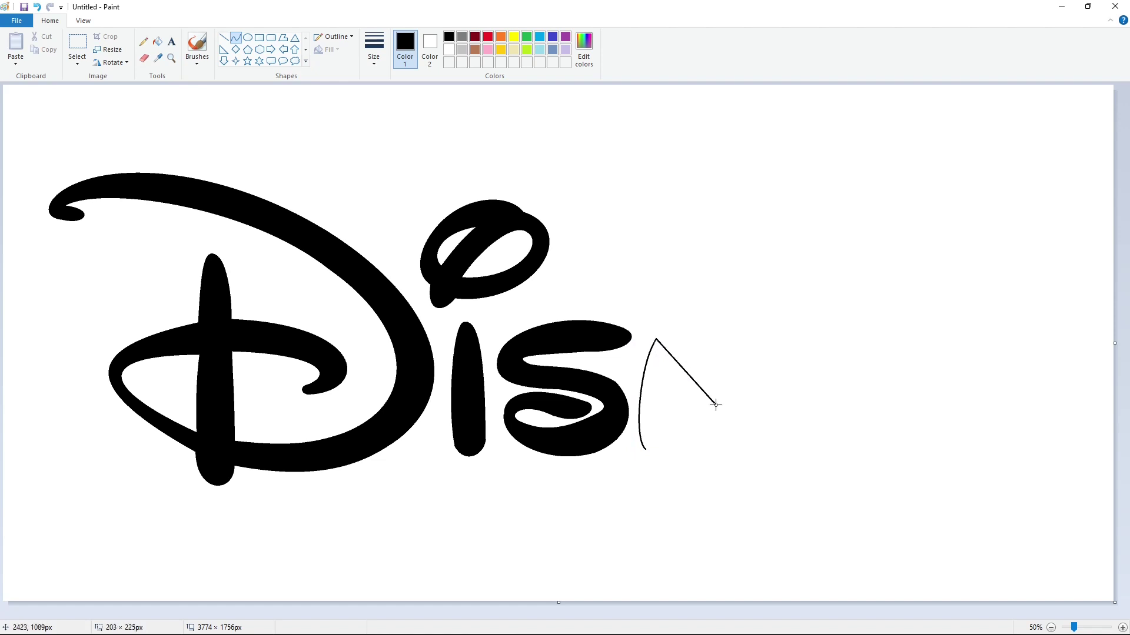
{"action": "left_click_drag", "start_coordinate": [660, 338], "coordinate": [665, 334]}
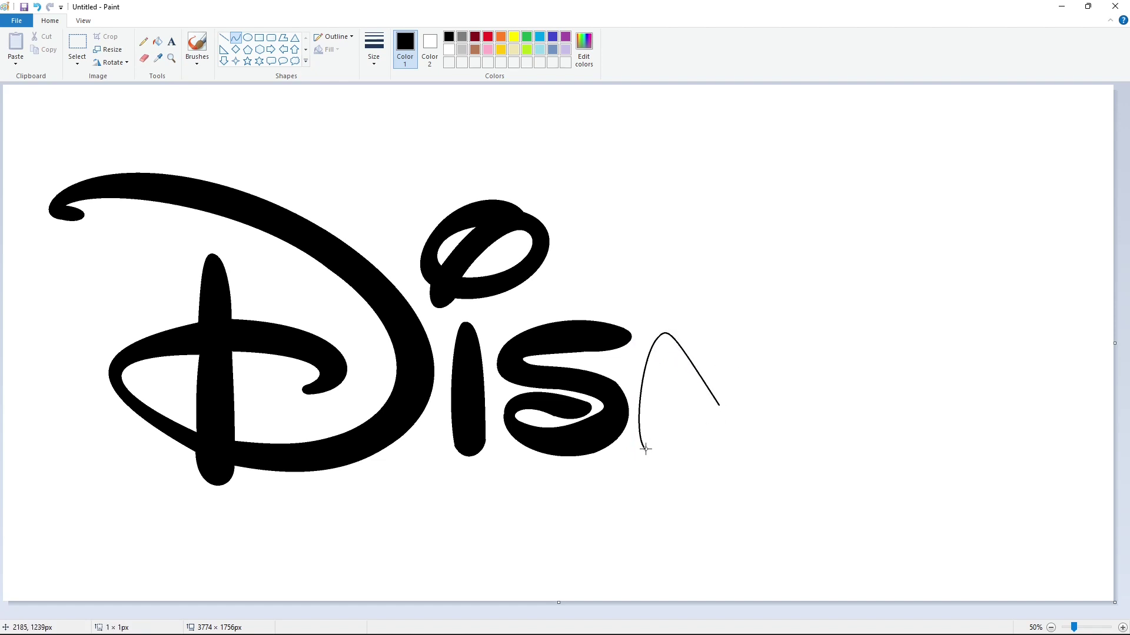
Draw the N's rounded left foot and the inner edges of its left stroke, diagonal and right stroke
{"action": "left_click_drag", "start_coordinate": [659, 439], "coordinate": [669, 463]}
{"action": "left_click", "coordinate": [731, 442]}
{"action": "mouse_move", "coordinate": [668, 378]}
{"action": "left_mouse_down"}
{"action": "mouse_move", "coordinate": [703, 432]}
{"action": "mouse_move", "coordinate": [713, 343]}
{"action": "left_mouse_up"}
{"action": "left_click", "coordinate": [733, 411]}
{"action": "left_click_drag", "start_coordinate": [726, 414], "coordinate": [729, 419]}
{"action": "left_click", "coordinate": [732, 400]}
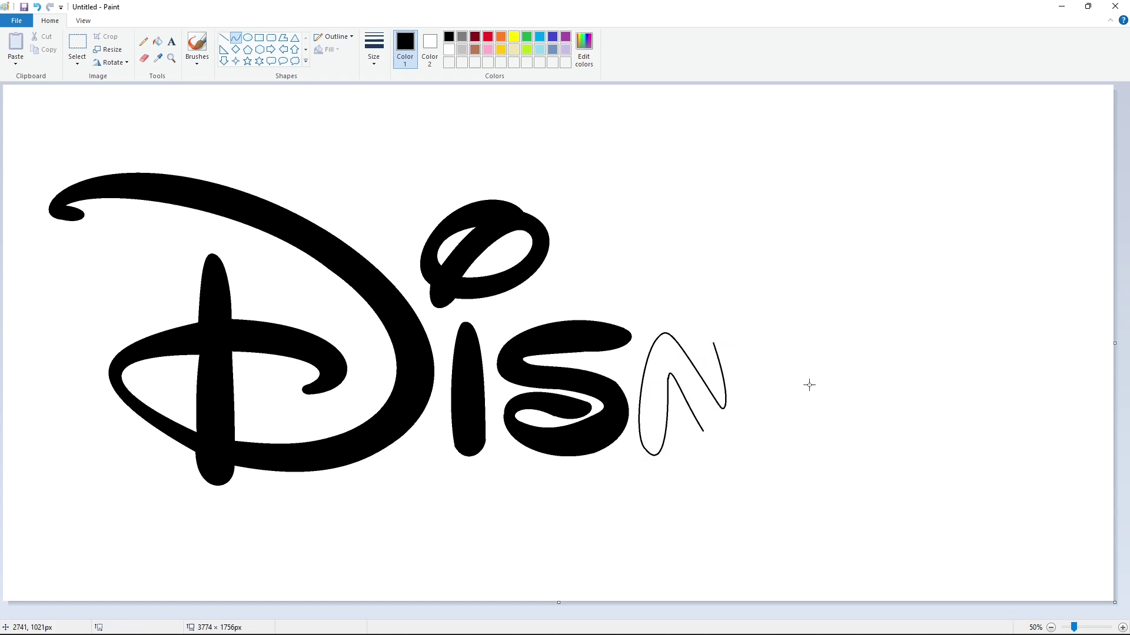
Close the N's outline with its taller rounded right stroke and curved bottom, and fill it with black
{"action": "mouse_move", "coordinate": [711, 320]}
{"action": "left_mouse_down"}
{"action": "mouse_move", "coordinate": [699, 300]}
{"action": "mouse_move", "coordinate": [740, 437]}
{"action": "mouse_move", "coordinate": [754, 391]}
{"action": "mouse_move", "coordinate": [750, 417]}
{"action": "left_mouse_up"}
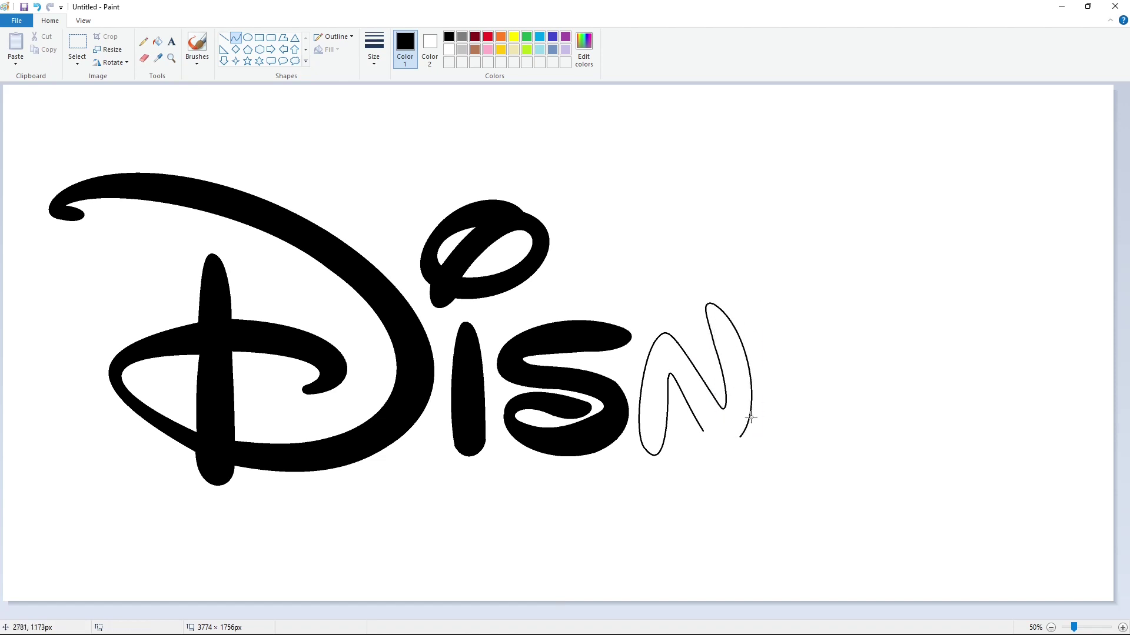
{"action": "left_click_drag", "start_coordinate": [710, 452], "coordinate": [714, 451]}
{"action": "left_click", "coordinate": [157, 42]}
{"action": "left_click", "coordinate": [660, 355]}
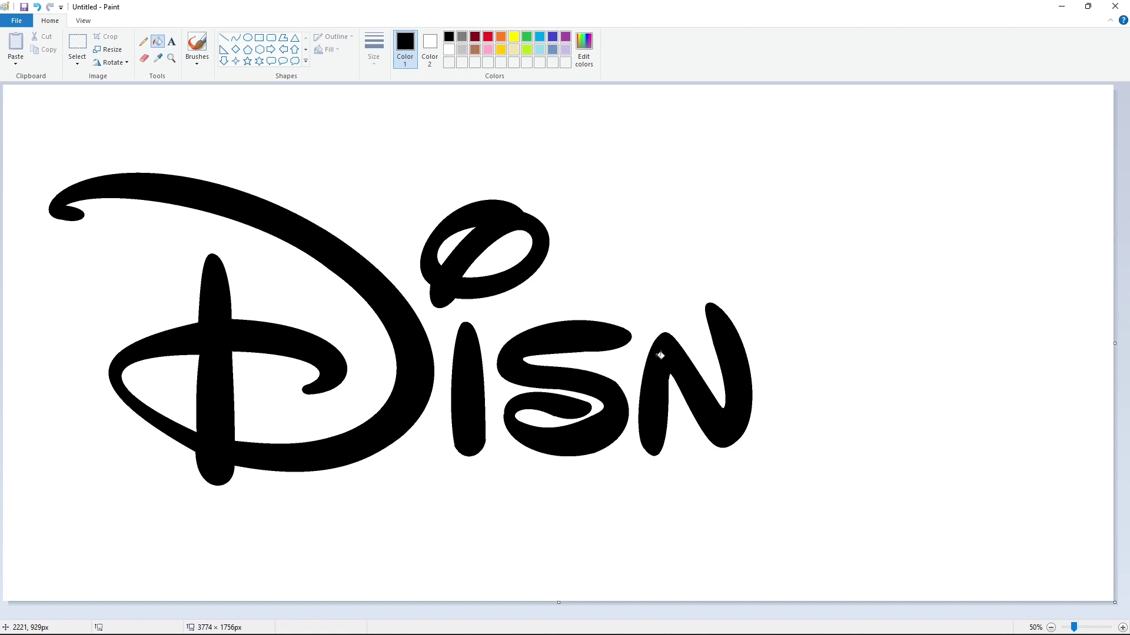
Outline the E's top bar to the right of the N, with rounded left and right ends
{"action": "left_click", "coordinate": [235, 37]}
{"action": "mouse_move", "coordinate": [773, 327]}
{"action": "left_mouse_down"}
{"action": "mouse_move", "coordinate": [875, 339]}
{"action": "mouse_move", "coordinate": [848, 316]}
{"action": "left_mouse_up"}
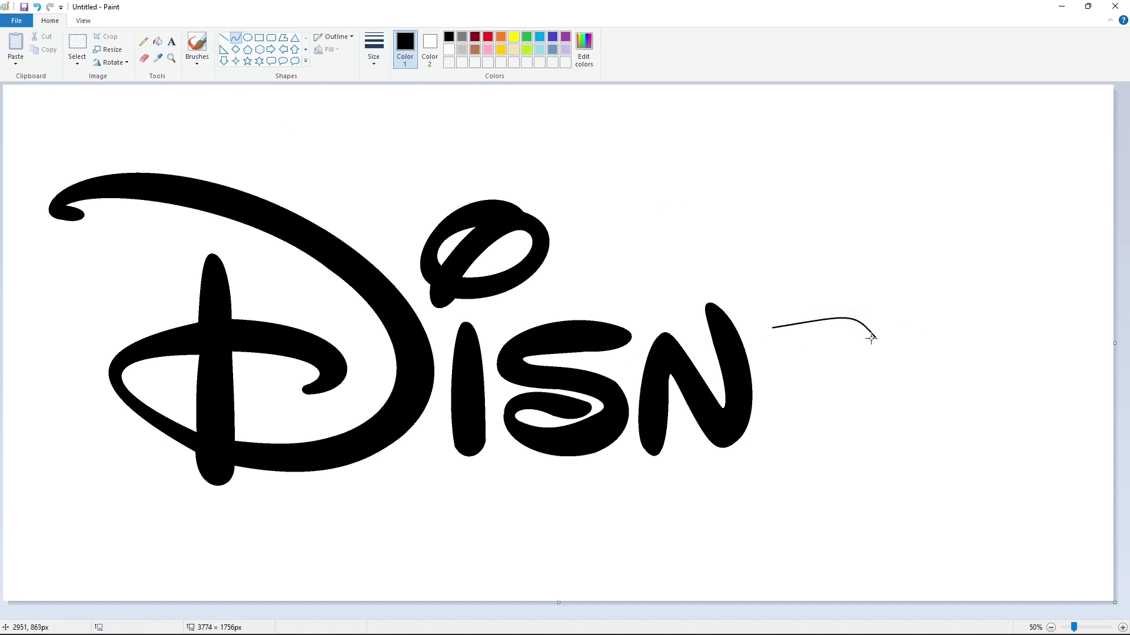
{"action": "key", "text": "ctrl+z"}
{"action": "left_click_drag", "start_coordinate": [772, 328], "coordinate": [874, 335]}
{"action": "mouse_move", "coordinate": [846, 333]}
{"action": "left_mouse_down"}
{"action": "mouse_move", "coordinate": [846, 316]}
{"action": "mouse_move", "coordinate": [865, 320]}
{"action": "mouse_move", "coordinate": [814, 351]}
{"action": "left_mouse_up"}
{"action": "left_click_drag", "start_coordinate": [874, 344], "coordinate": [877, 346]}
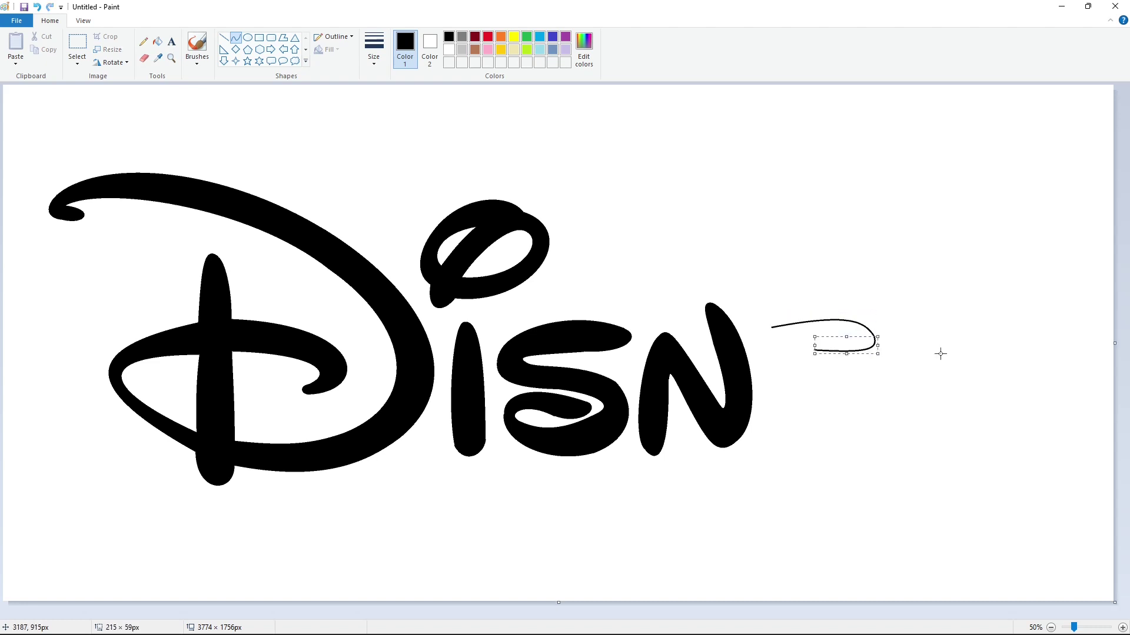
{"action": "left_click", "coordinate": [875, 340]}
{"action": "left_click_drag", "start_coordinate": [766, 333], "coordinate": [790, 352]}
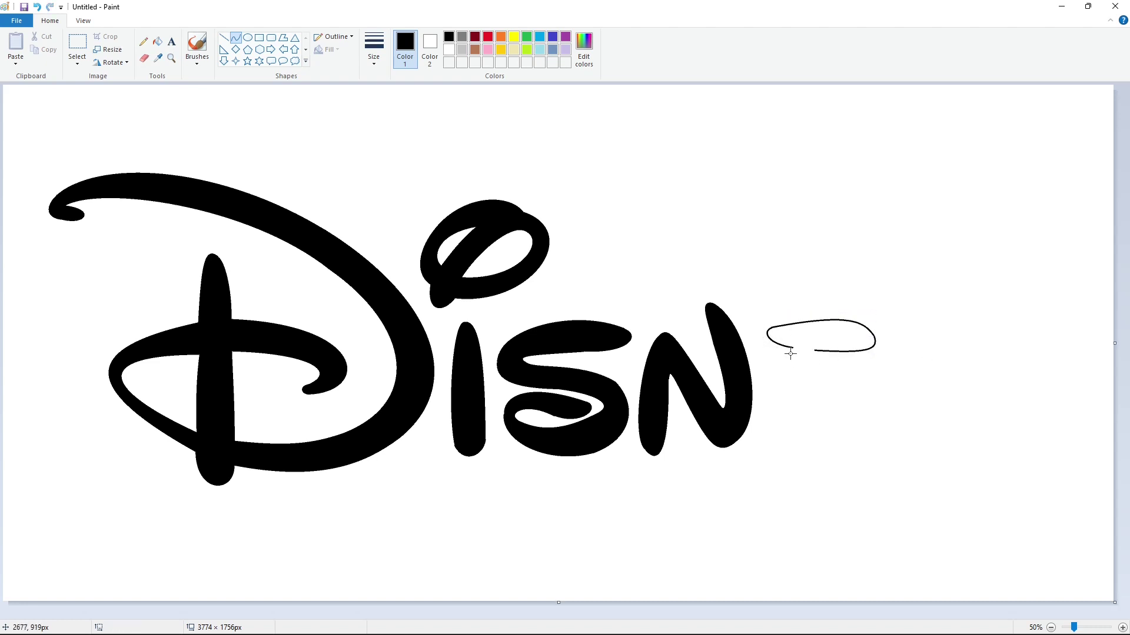
Draw both edges of the E's slanted stem and its rounded bottom bar
{"action": "left_click", "coordinate": [811, 364]}
{"action": "left_click_drag", "start_coordinate": [794, 414], "coordinate": [852, 416]}
{"action": "mouse_move", "coordinate": [793, 348]}
{"action": "left_mouse_down"}
{"action": "mouse_move", "coordinate": [775, 453]}
{"action": "mouse_move", "coordinate": [763, 421]}
{"action": "mouse_move", "coordinate": [786, 457]}
{"action": "left_mouse_up"}
{"action": "left_click_drag", "start_coordinate": [854, 433], "coordinate": [794, 460]}
Draw the E's short middle bar with a rounded right end and a small bump projecting left of the stem
{"action": "left_click_drag", "start_coordinate": [808, 370], "coordinate": [853, 384]}
{"action": "mouse_move", "coordinate": [843, 380]}
{"action": "left_mouse_down"}
{"action": "mouse_move", "coordinate": [849, 370]}
{"action": "mouse_move", "coordinate": [799, 392]}
{"action": "mouse_move", "coordinate": [832, 391]}
{"action": "left_mouse_up"}
{"action": "left_click", "coordinate": [853, 375]}
{"action": "left_click", "coordinate": [859, 390]}
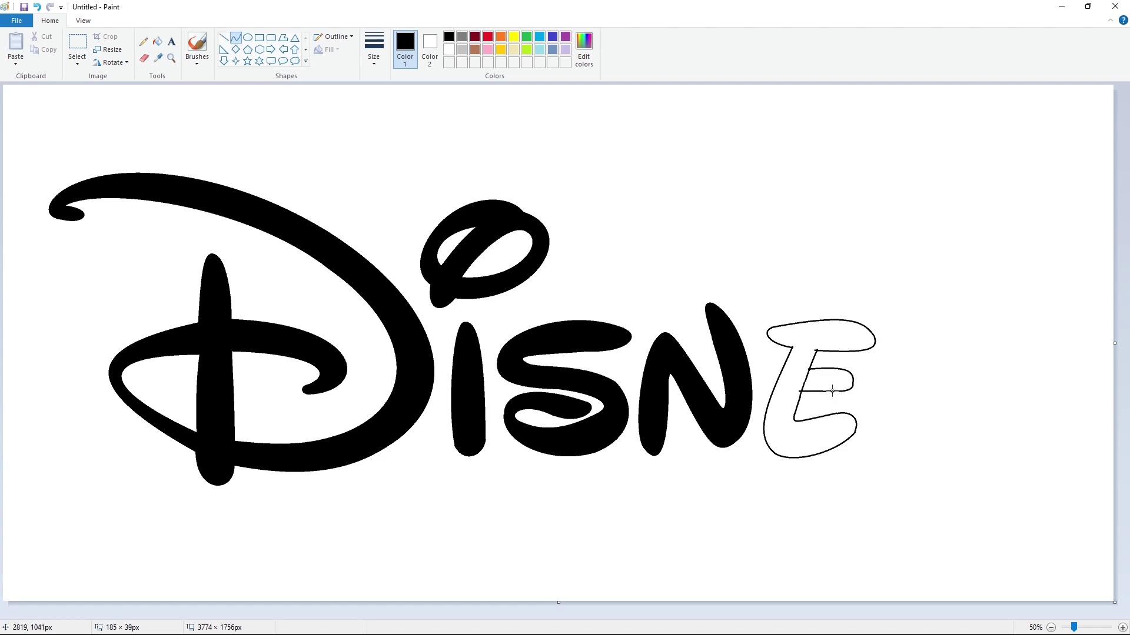
{"action": "left_click", "coordinate": [804, 378]}
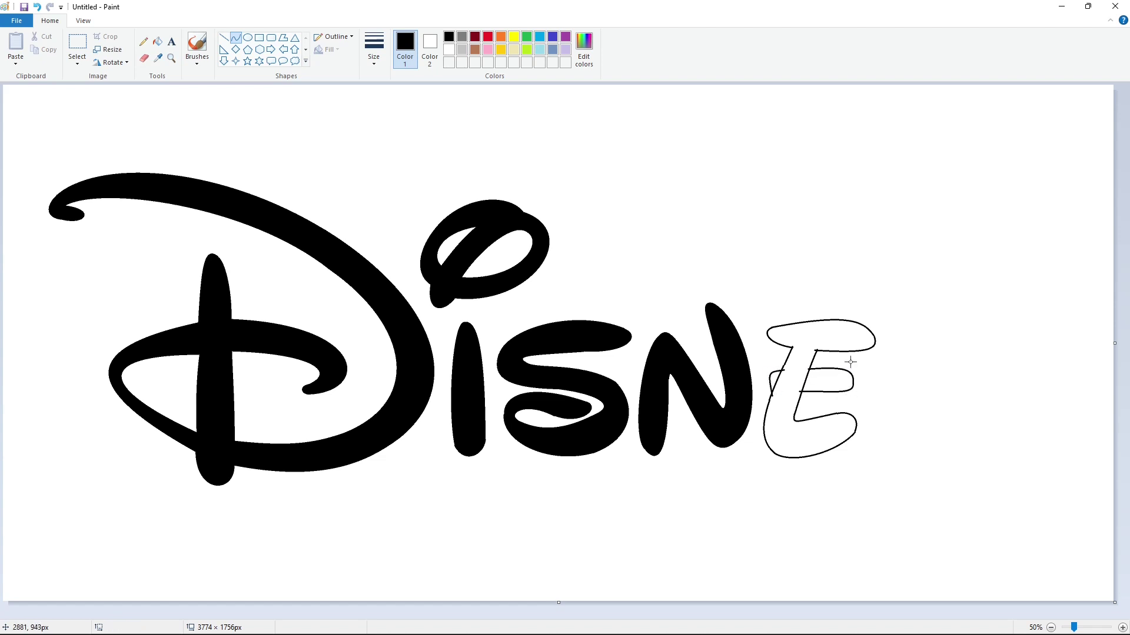
Fill the E's bars, stem and left bump with black
{"action": "left_click", "coordinate": [157, 41]}
{"action": "left_click", "coordinate": [828, 340]}
{"action": "left_click", "coordinate": [803, 380]}
{"action": "left_click", "coordinate": [782, 378]}
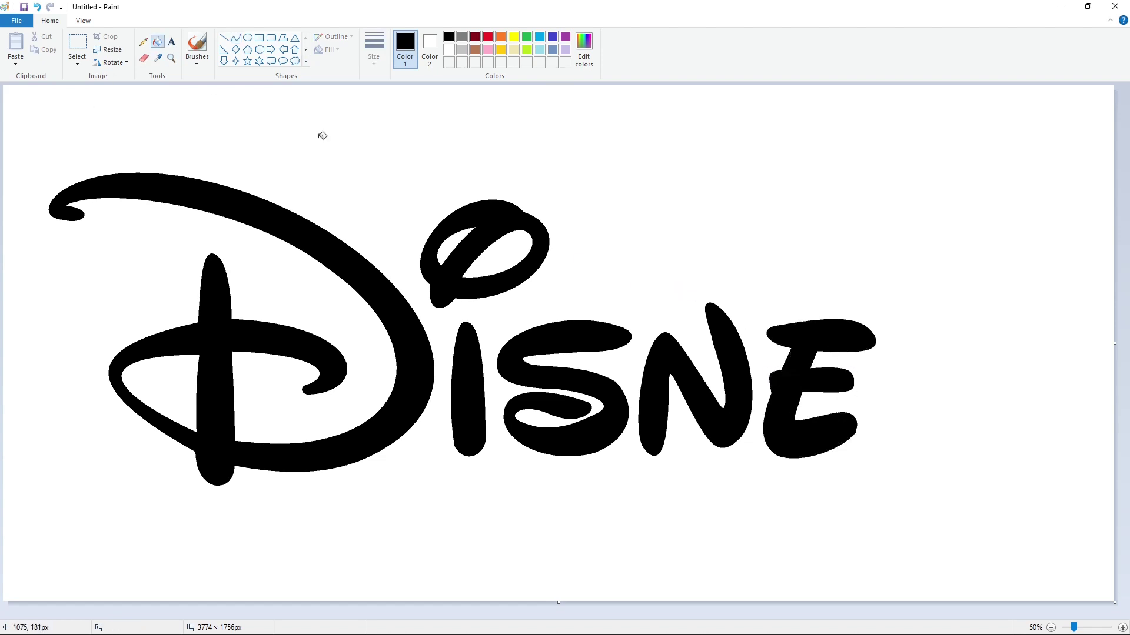
Draw the Y's long curved outer left edge and the rounded bend from its top down the right side
{"action": "left_click", "coordinate": [236, 39]}
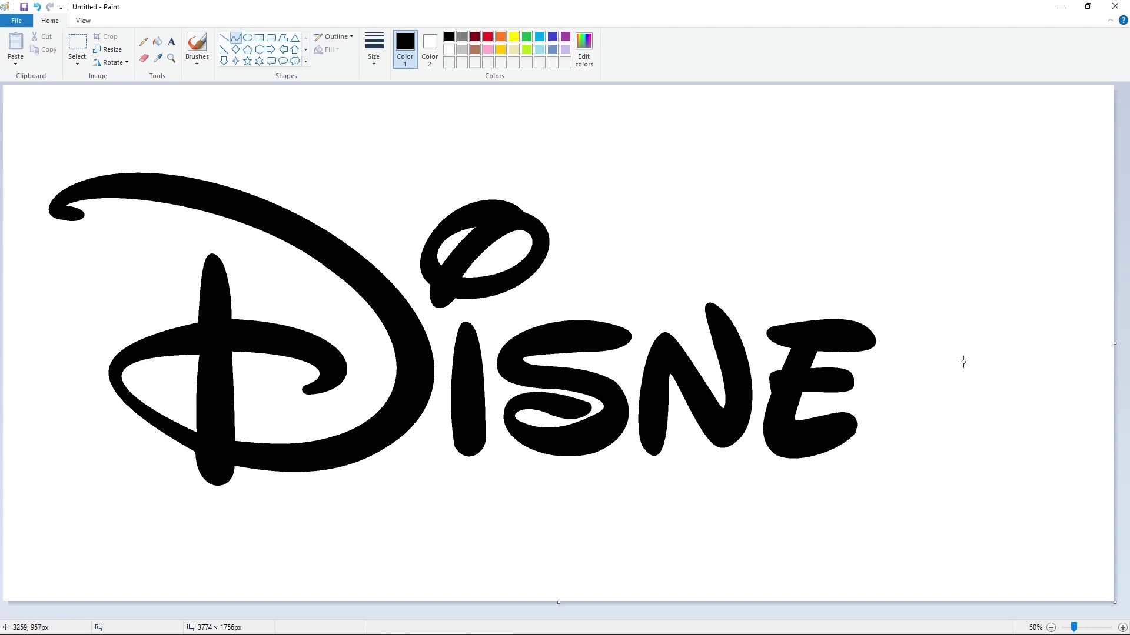
{"action": "mouse_move", "coordinate": [969, 338]}
{"action": "left_mouse_down"}
{"action": "mouse_move", "coordinate": [859, 553]}
{"action": "mouse_move", "coordinate": [908, 378]}
{"action": "mouse_move", "coordinate": [857, 453]}
{"action": "left_mouse_up"}
{"action": "left_click", "coordinate": [973, 334]}
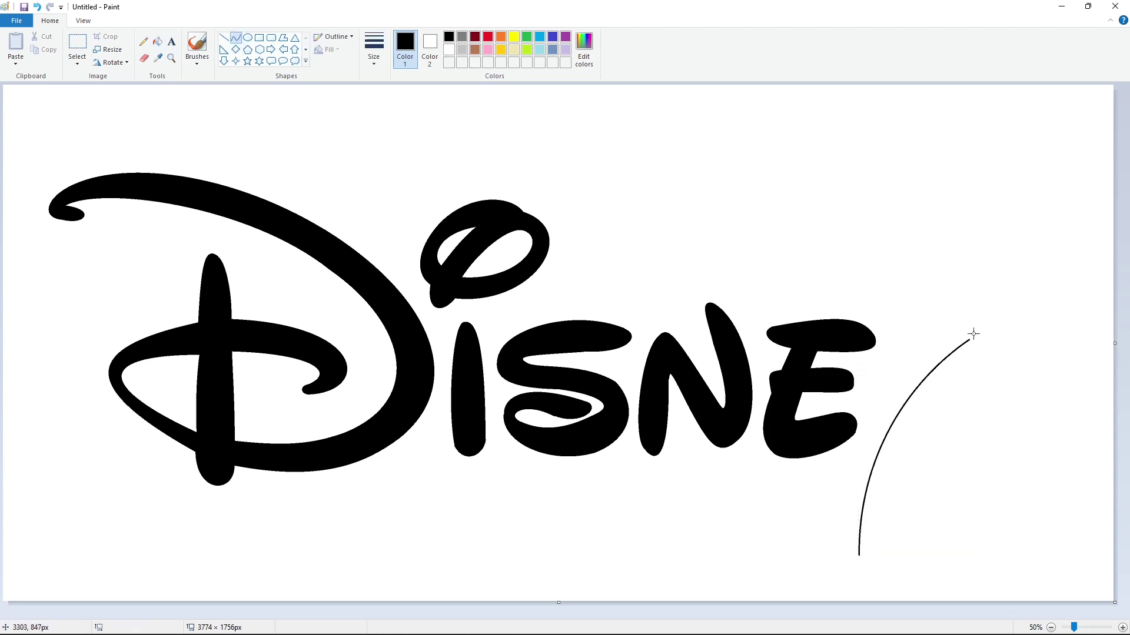
{"action": "mouse_move", "coordinate": [974, 333]}
{"action": "left_mouse_down"}
{"action": "mouse_move", "coordinate": [994, 421]}
{"action": "mouse_move", "coordinate": [996, 327]}
{"action": "mouse_move", "coordinate": [1044, 381]}
{"action": "left_mouse_up"}
{"action": "left_click", "coordinate": [993, 425]}
Draw the lower curve of the Y's outer loop back to the stem and the stem's long inner edge
{"action": "mouse_move", "coordinate": [993, 425]}
{"action": "left_mouse_down"}
{"action": "mouse_move", "coordinate": [910, 465]}
{"action": "mouse_move", "coordinate": [1077, 461]}
{"action": "mouse_move", "coordinate": [942, 471]}
{"action": "left_mouse_up"}
{"action": "left_click_drag", "start_coordinate": [974, 367], "coordinate": [889, 554]}
{"action": "left_click_drag", "start_coordinate": [929, 460], "coordinate": [911, 469]}
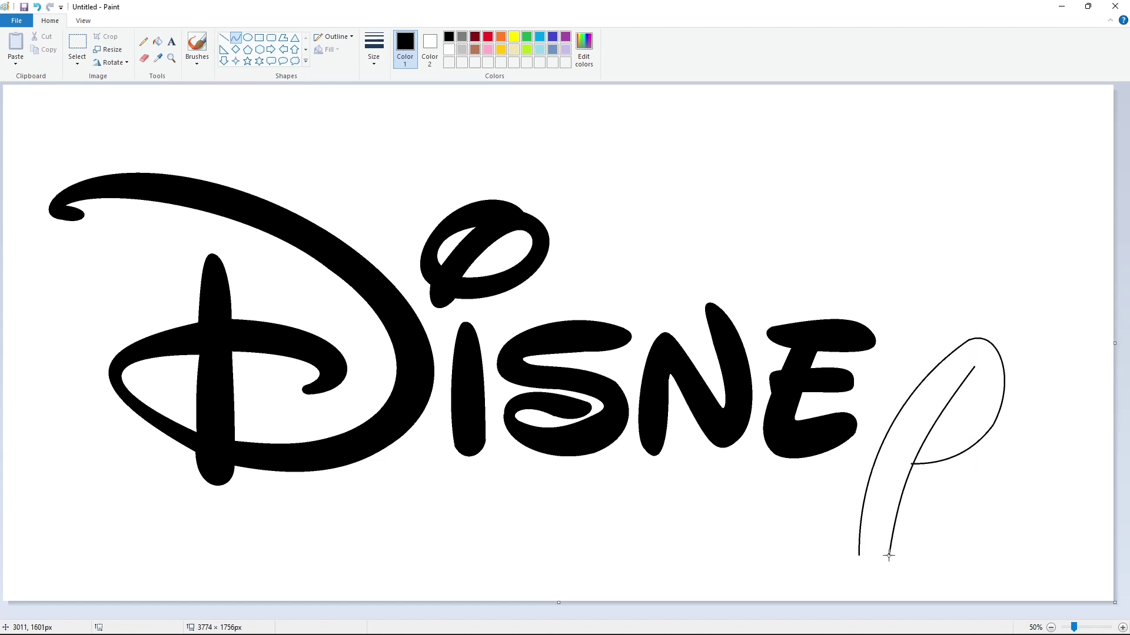
Trim the lower ends of the Y's two stem edges and clear the leftover bits with white
{"action": "left_click_drag", "start_coordinate": [860, 555], "coordinate": [874, 582]}
{"action": "key", "text": "ctrl+z"}
{"action": "left_click", "coordinate": [144, 58]}
{"action": "left_click", "coordinate": [157, 42]}
{"action": "left_click", "coordinate": [449, 50]}
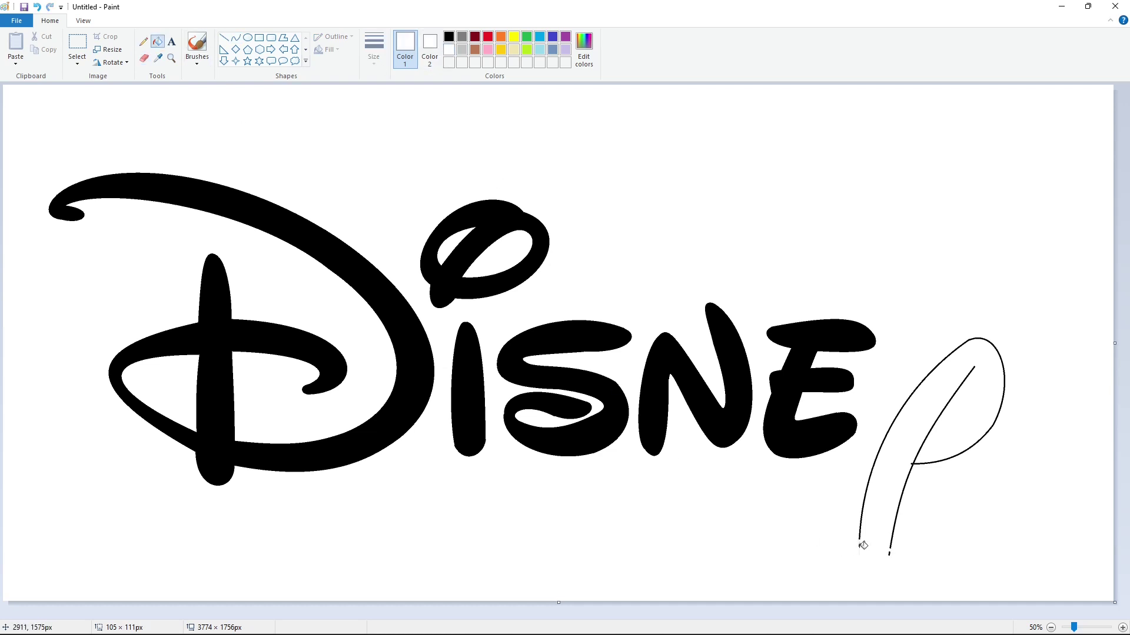
Close the Y's stem with a rounded black bottom curve and draw the inner curve of its loop
{"action": "left_click", "coordinate": [236, 37]}
{"action": "left_click", "coordinate": [449, 37]}
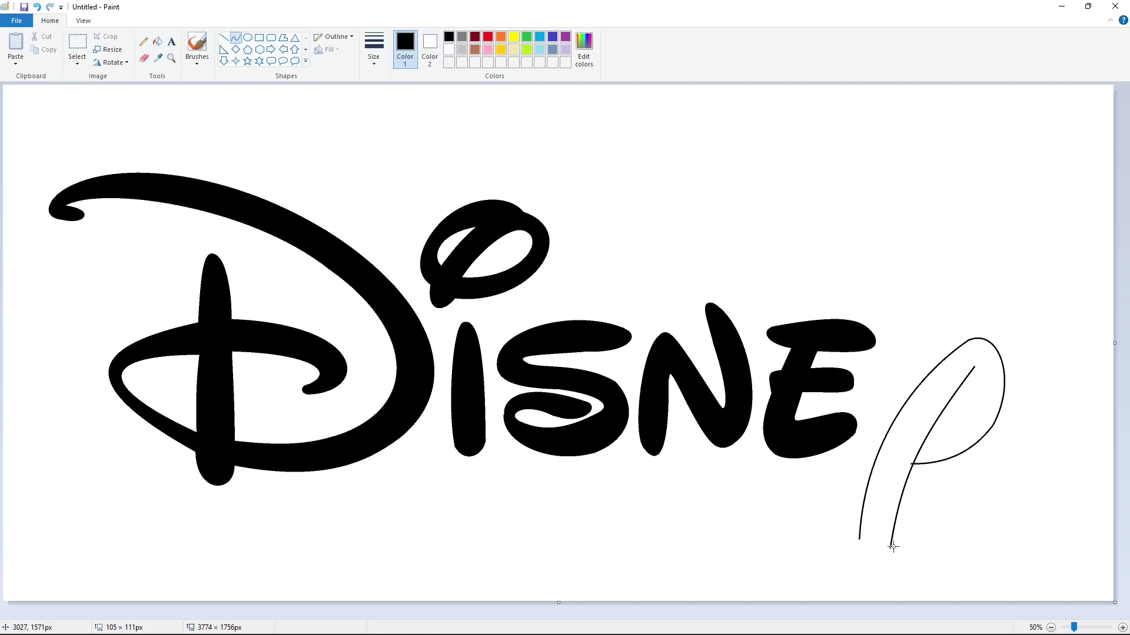
{"action": "left_click_drag", "start_coordinate": [876, 545], "coordinate": [876, 582]}
{"action": "left_click_drag", "start_coordinate": [975, 365], "coordinate": [1012, 447]}
Draw the Y's short left arm with curved outer and inner edges meeting in a rounded tip
{"action": "left_click_drag", "start_coordinate": [880, 442], "coordinate": [920, 325]}
{"action": "left_click_drag", "start_coordinate": [894, 383], "coordinate": [874, 388]}
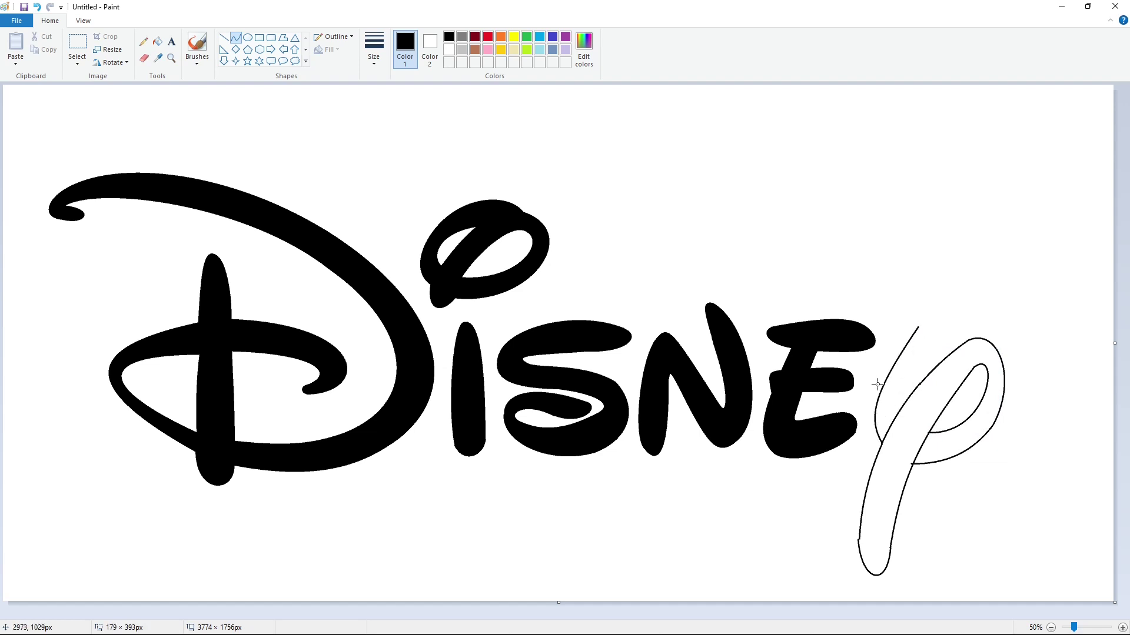
{"action": "left_click", "coordinate": [967, 358]}
{"action": "left_click", "coordinate": [920, 326]}
{"action": "mouse_move", "coordinate": [921, 350]}
{"action": "left_mouse_down"}
{"action": "mouse_move", "coordinate": [933, 318]}
{"action": "mouse_move", "coordinate": [898, 417]}
{"action": "mouse_move", "coordinate": [909, 376]}
{"action": "mouse_move", "coordinate": [900, 365]}
{"action": "mouse_move", "coordinate": [888, 377]}
{"action": "mouse_move", "coordinate": [898, 413]}
{"action": "mouse_move", "coordinate": [903, 375]}
{"action": "mouse_move", "coordinate": [893, 379]}
{"action": "left_mouse_up"}
{"action": "key", "text": "ctrl+z"}
Fill the enclosed areas of the Y's stem, loop and left arm with black
{"action": "left_click", "coordinate": [157, 41]}
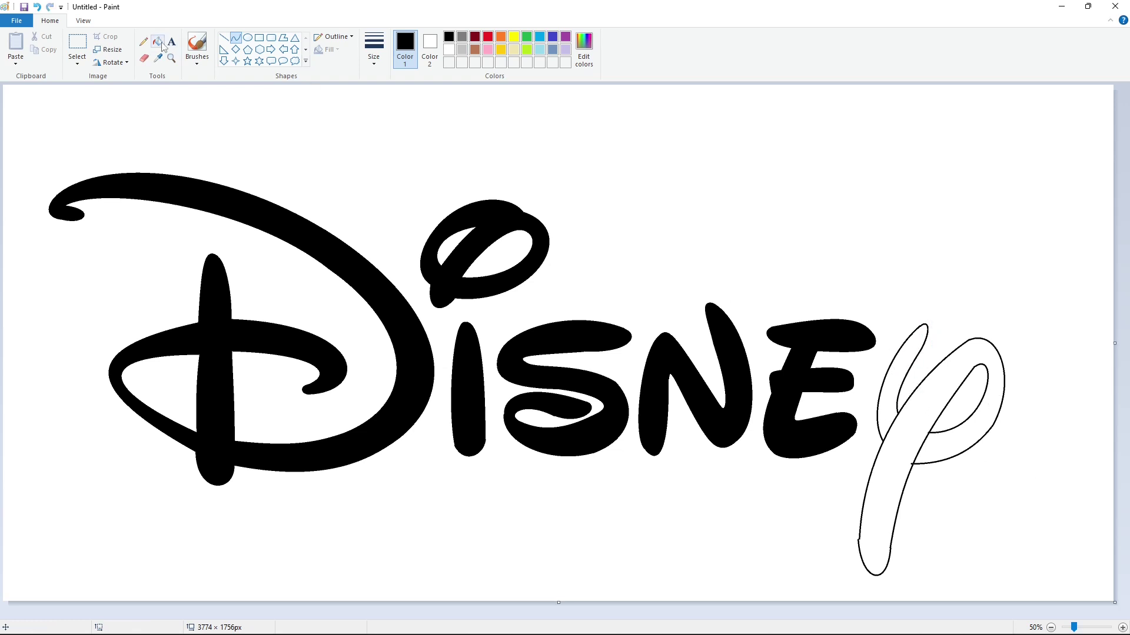
{"action": "left_click", "coordinate": [935, 475]}
Shave the corner at the top of the Y's loop with a short white straight line
{"action": "scroll", "coordinate": [801, 559], "scroll_direction": "up", "scroll_amount": 1}
{"action": "scroll", "coordinate": [976, 529], "scroll_direction": "up", "scroll_amount": 2}
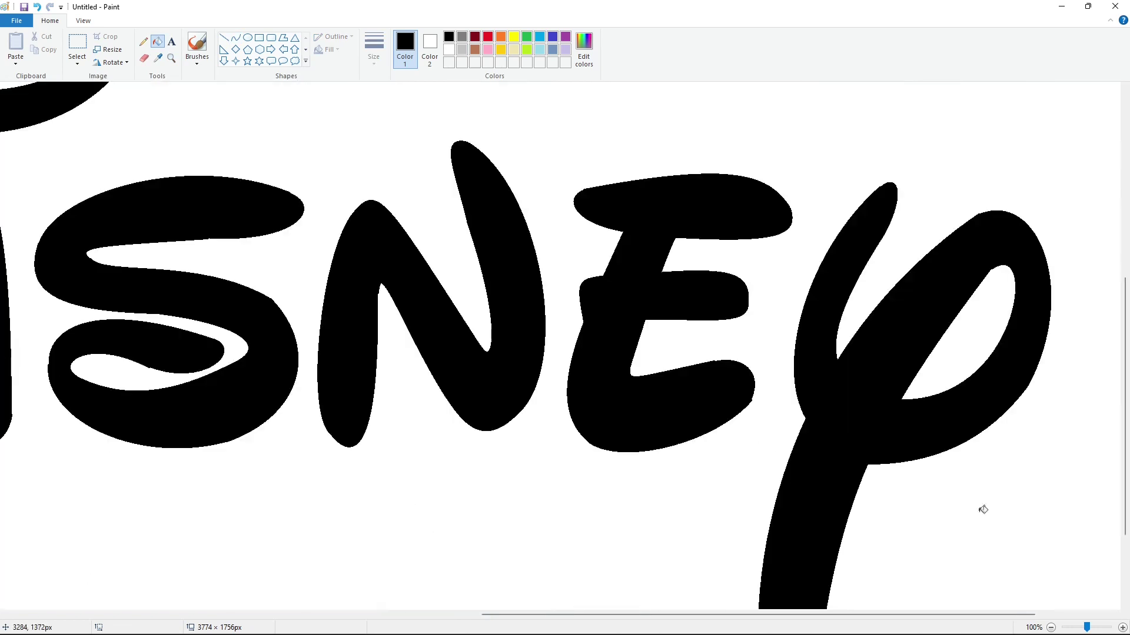
{"action": "left_click", "coordinate": [224, 37]}
{"action": "left_click", "coordinate": [449, 49]}
{"action": "left_click_drag", "start_coordinate": [970, 220], "coordinate": [995, 211]}
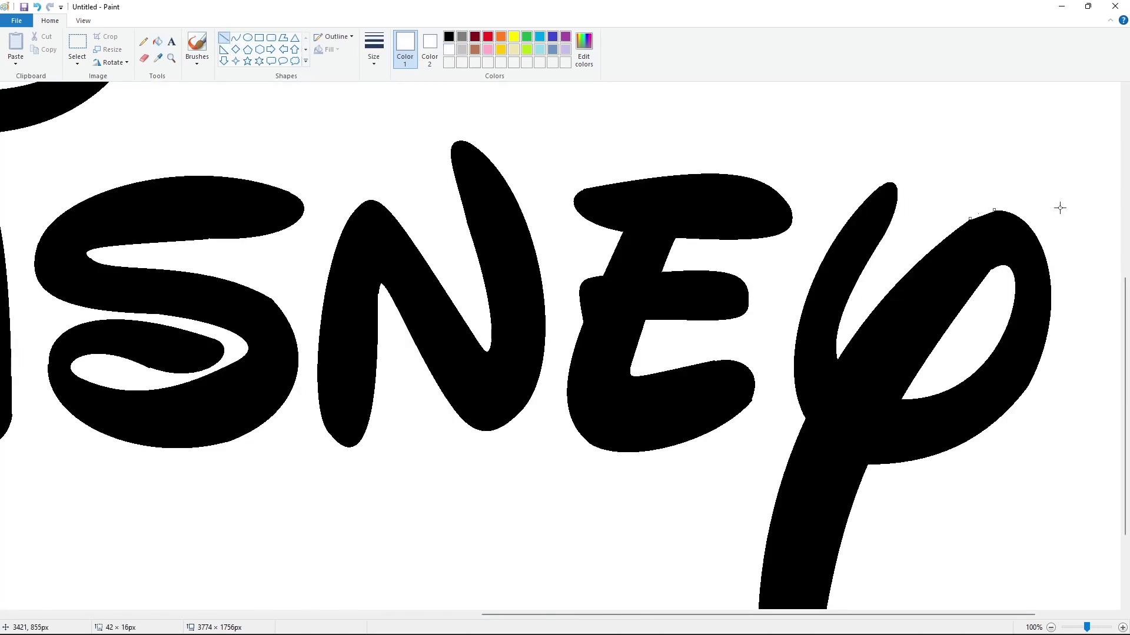
Smooth both sides of the Y's stem near its rounded bottom with short white straight lines
{"action": "scroll", "coordinate": [936, 390], "scroll_direction": "down", "scroll_amount": 2}
{"action": "left_click_drag", "start_coordinate": [753, 477], "coordinate": [755, 503]}
{"action": "left_click", "coordinate": [932, 500]}
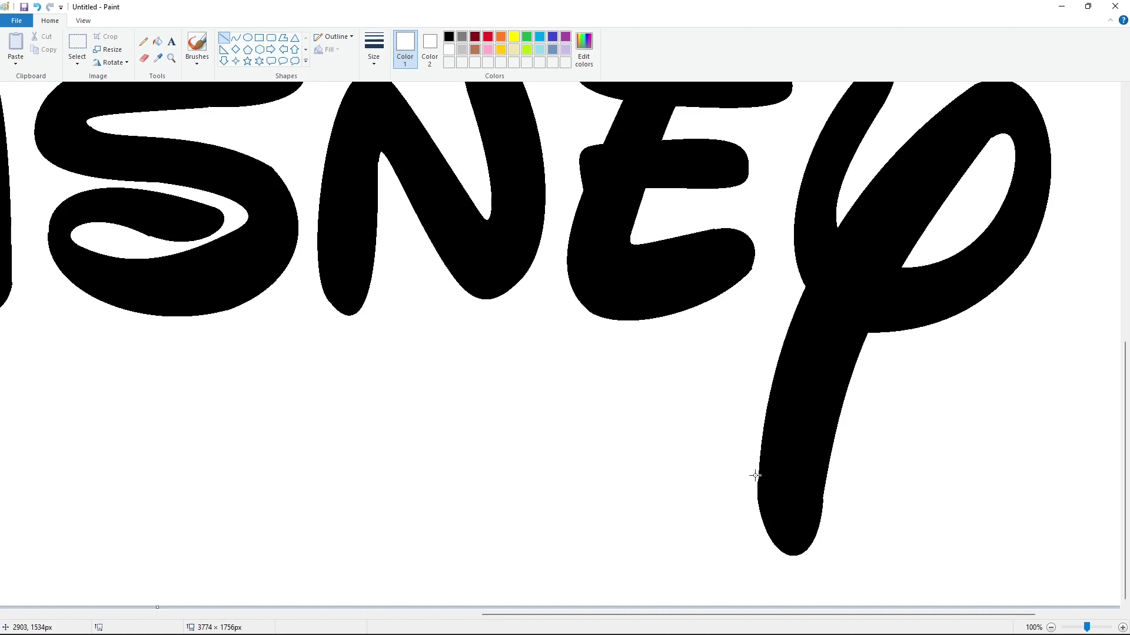
{"action": "left_click_drag", "start_coordinate": [754, 486], "coordinate": [754, 471]}
{"action": "left_click", "coordinate": [926, 486]}
{"action": "left_click", "coordinate": [828, 497]}
{"action": "left_click", "coordinate": [871, 491]}
{"action": "left_click_drag", "start_coordinate": [755, 497], "coordinate": [759, 518]}
{"action": "left_click", "coordinate": [814, 502]}
{"action": "left_click_drag", "start_coordinate": [828, 497], "coordinate": [828, 504]}
{"action": "left_click", "coordinate": [868, 478]}
Even out the right edge of the Y's stem near its bottom with a short black line
{"action": "left_click", "coordinate": [449, 36]}
{"action": "left_click_drag", "start_coordinate": [824, 489], "coordinate": [821, 510]}
{"action": "left_click", "coordinate": [884, 512]}
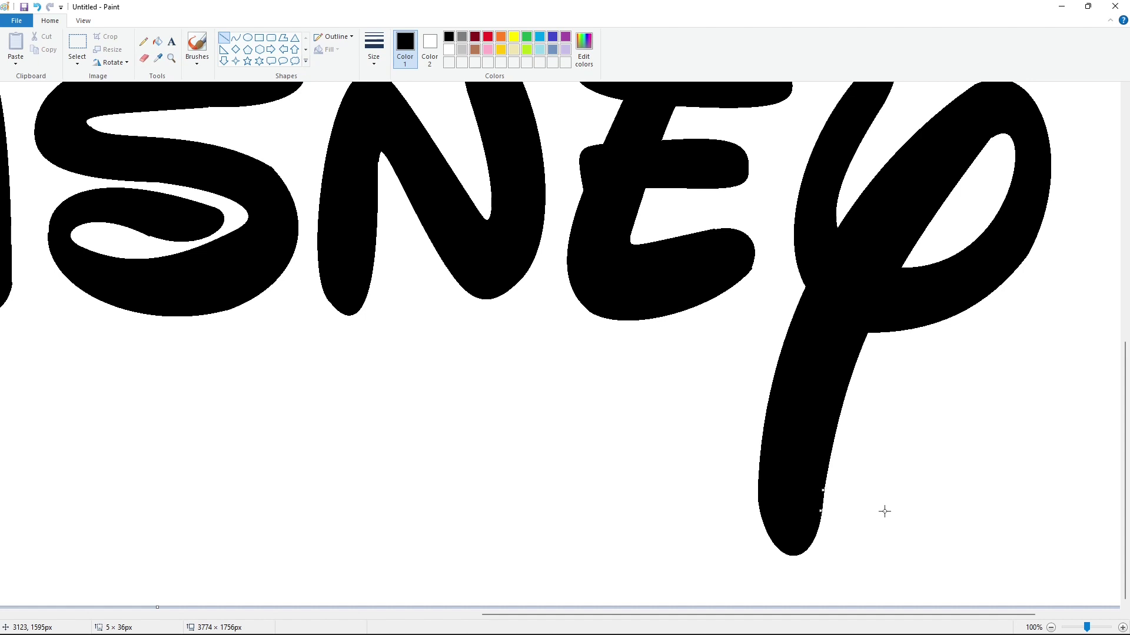
Smooth the upper corner of the opening in the Y's loop with a short black line
{"action": "left_click", "coordinate": [1051, 628]}
{"action": "scroll", "coordinate": [769, 136], "scroll_direction": "up", "scroll_amount": 1}
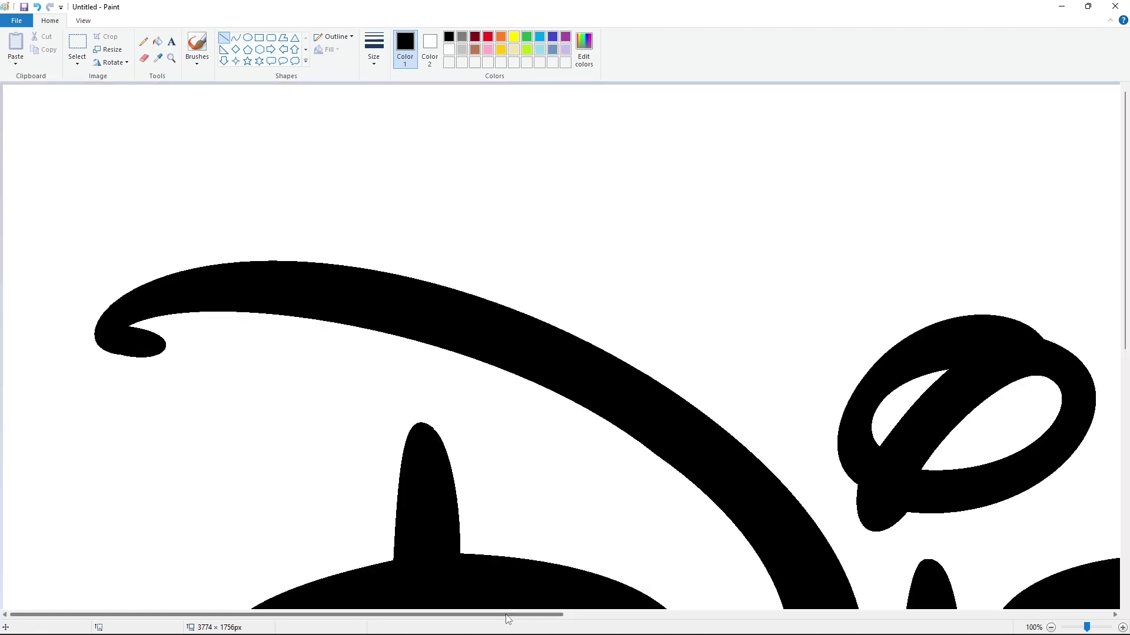
{"action": "scroll", "coordinate": [865, 529], "scroll_direction": "down", "scroll_amount": 5}
{"action": "scroll", "coordinate": [865, 530], "scroll_direction": "right", "scroll_amount": 10}
{"action": "scroll", "coordinate": [973, 587], "scroll_direction": "right", "scroll_amount": 2}
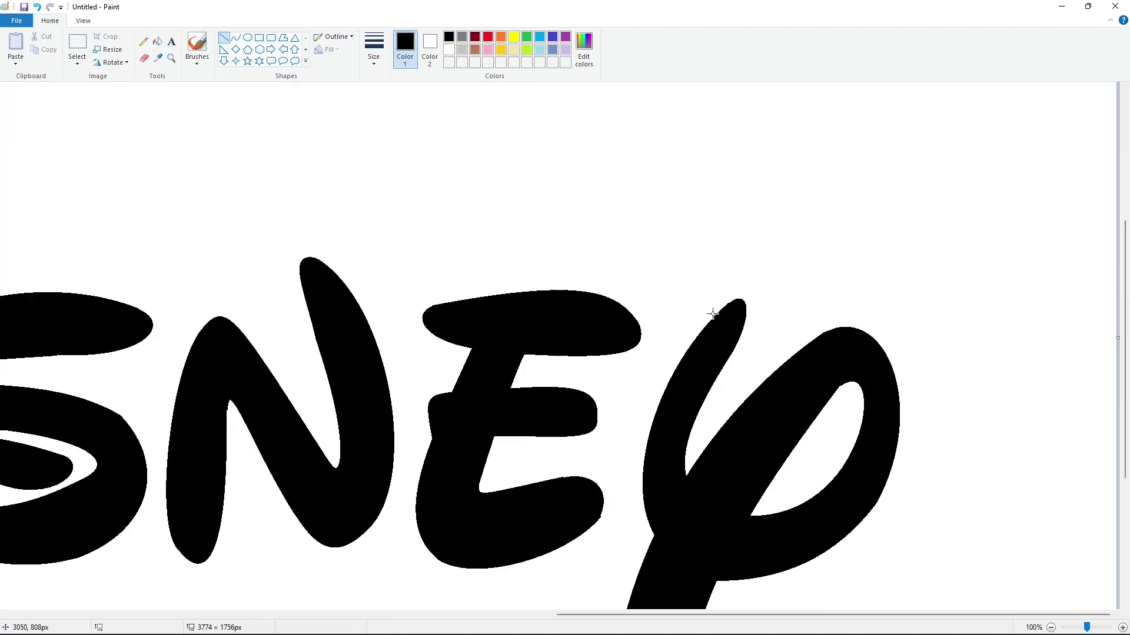
{"action": "left_click_drag", "start_coordinate": [835, 389], "coordinate": [851, 378]}
{"action": "left_click", "coordinate": [892, 367]}
{"action": "left_click", "coordinate": [1050, 628]}
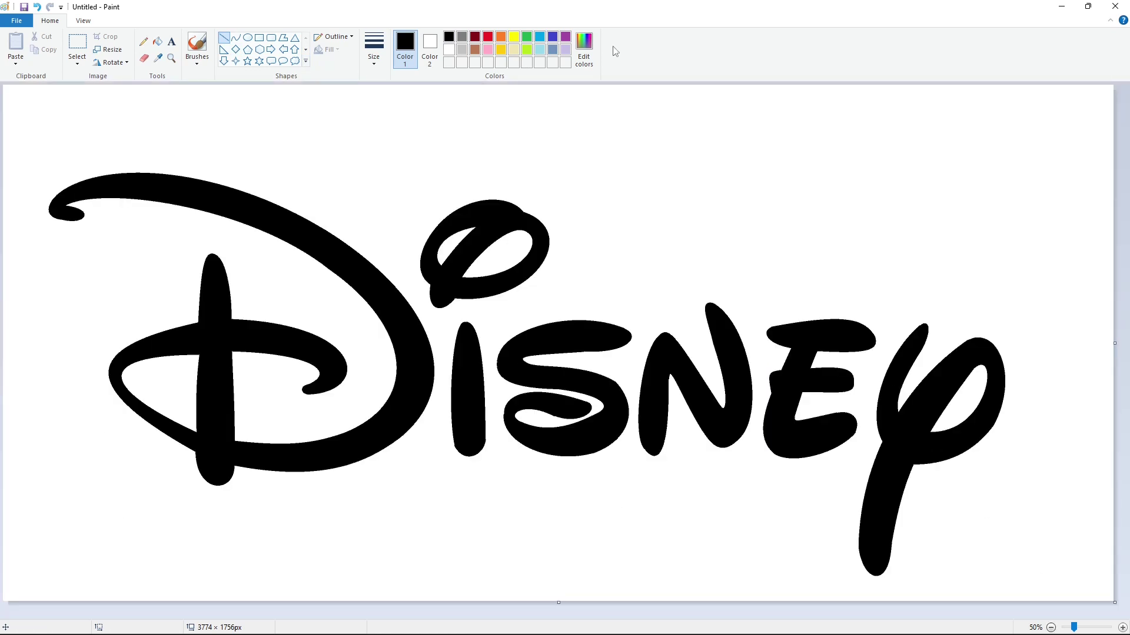